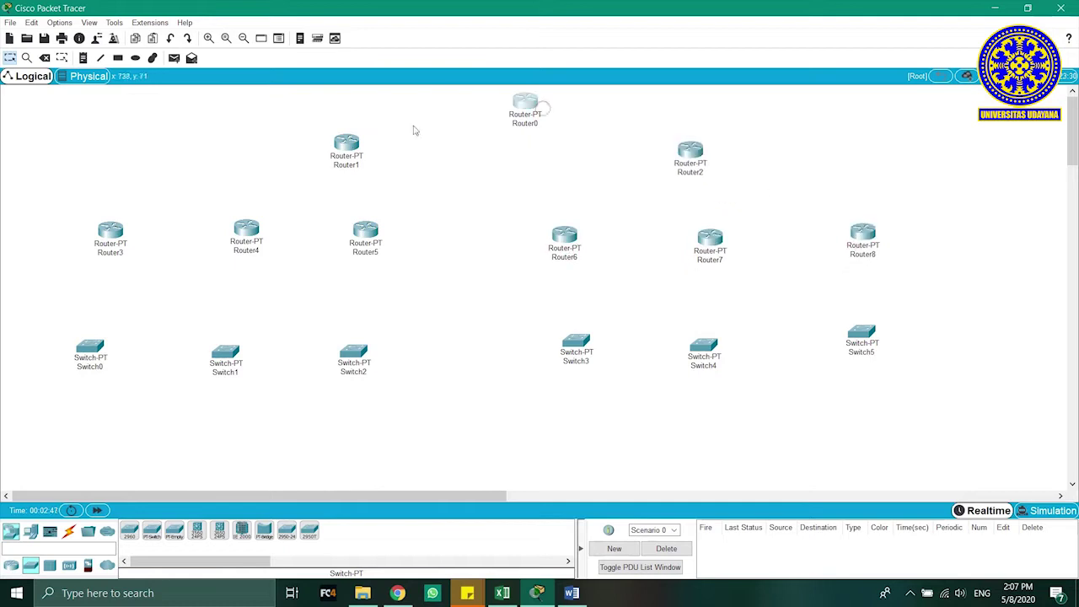
- Place two more PCs below Switch0 and shift PC0 to PC3 closer to the workspace's left edge
click(128, 531)
click(106, 446)
click(128, 531)
click(151, 444)
drag(29, 388, 26, 374)
drag(67, 422, 36, 424)
drag(106, 446, 76, 443)
drag(151, 443, 123, 455)
- Place PCs in curved groups below Switch2 and Switch3
click(317, 364)
click(327, 413)
click(339, 460)
click(528, 377)
click(541, 433)
click(627, 458)
- Place four PCs below Switch4 and four PCs below Switch5
click(670, 371)
click(690, 424)
click(702, 467)
click(756, 469)
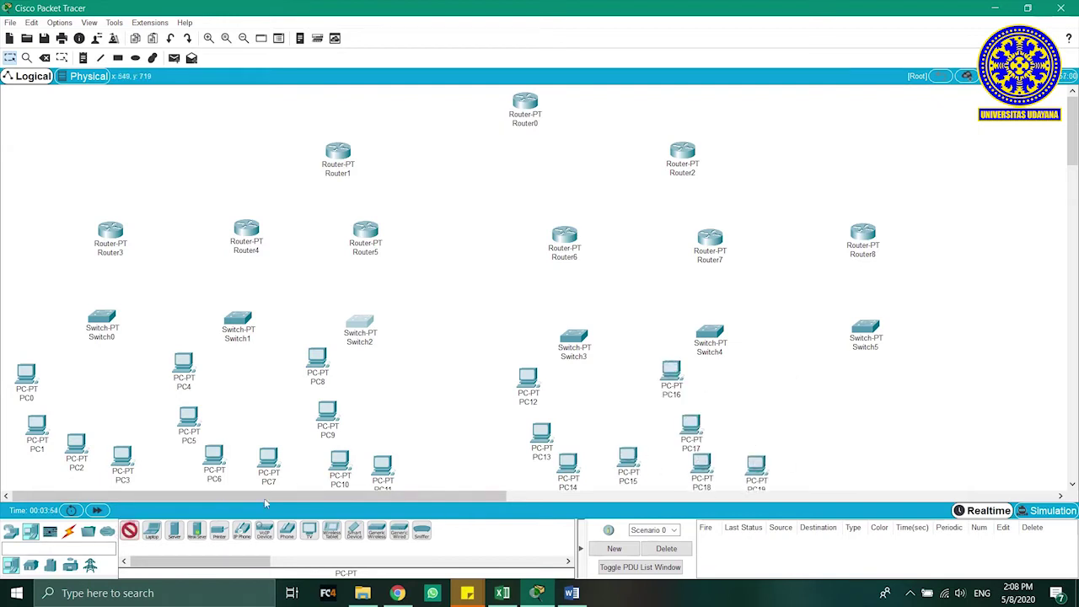
click(812, 382)
click(835, 430)
click(862, 461)
click(919, 460)
- Move PC0 and PC1 closer to Switch0 and connect both to Switch0 using the automatic connection type
drag(26, 374, 38, 348)
drag(36, 425, 48, 399)
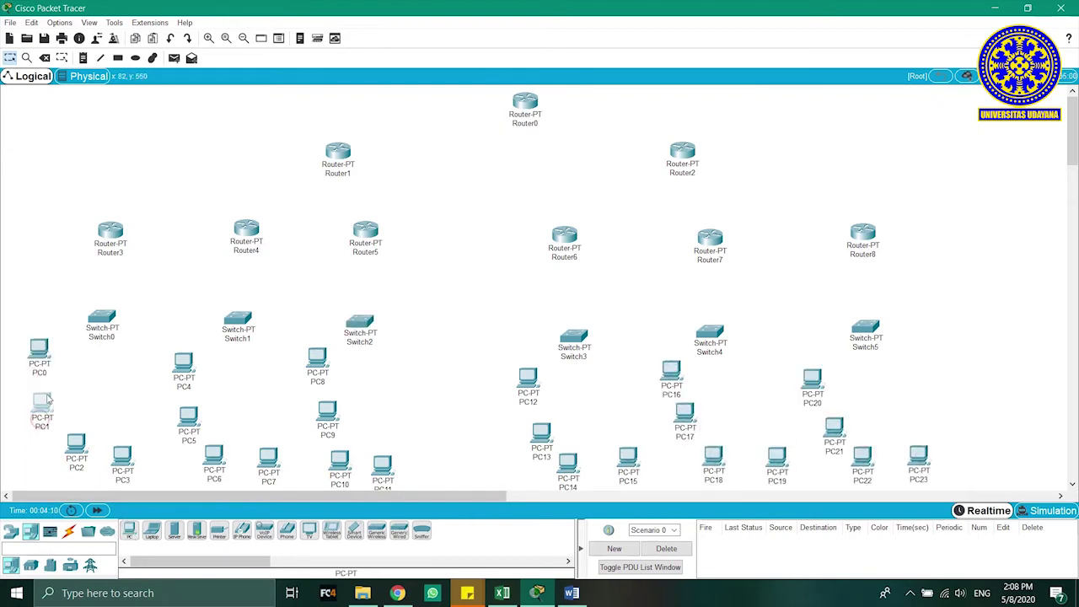
click(71, 532)
click(129, 531)
click(38, 349)
click(102, 316)
click(129, 530)
click(42, 403)
click(102, 316)
- Connect PC6 and PC7 to Switch1 using the automatic connection type
click(128, 531)
click(129, 531)
click(214, 455)
click(239, 317)
click(128, 531)
click(269, 457)
click(239, 317)
- Connect PC8 to Switch2, and PC13, PC14 and PC15 to Switch3, using the automatic connection type
click(129, 531)
click(317, 358)
click(548, 430)
click(574, 335)
click(129, 531)
click(568, 463)
click(574, 336)
click(129, 531)
click(629, 457)
click(574, 335)
- Connect PC21, PC22 and PC23 to Switch5 using the automatic connection type
click(129, 531)
click(834, 426)
click(865, 326)
click(129, 531)
click(862, 456)
click(866, 326)
click(129, 531)
click(918, 455)
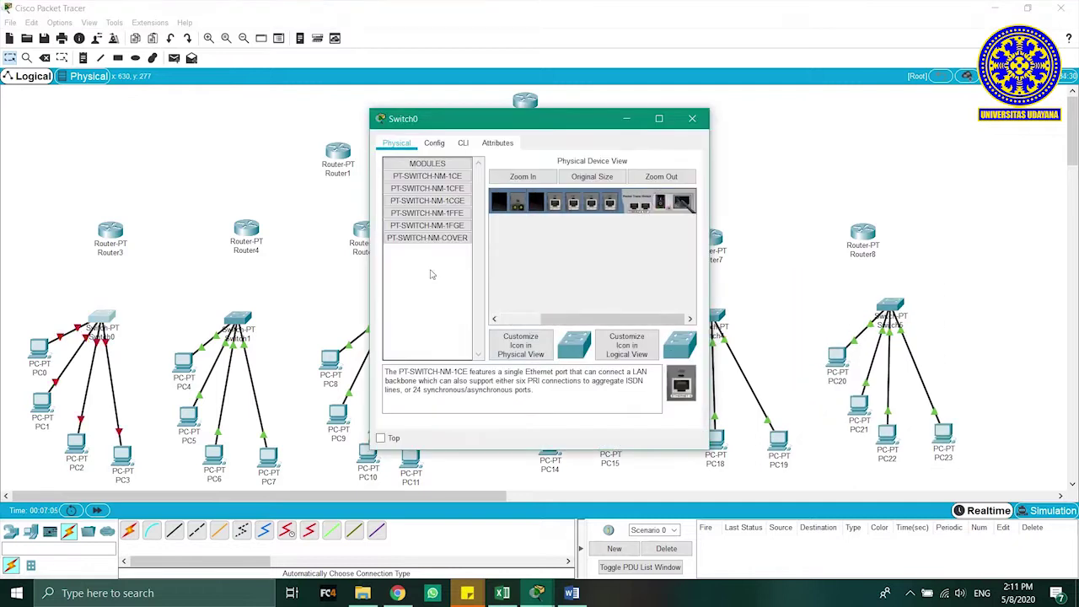
- Power off Switch0, install a PT-SWITCH-NM-1CFE module in its empty slot and power it back on
drag(556, 202, 399, 314)
drag(573, 318, 614, 318)
click(662, 202)
drag(427, 188, 499, 202)
click(661, 202)
click(692, 119)
- Switch the power of Switch3 in its physical device view and close its window
click(560, 315)
drag(573, 318, 614, 318)
click(662, 202)
click(692, 119)
- Inspect the physical device views of Router1 and Router2
click(338, 152)
click(691, 119)
click(682, 151)
drag(552, 261, 614, 260)
click(694, 119)
- Connect Switch0 to Router3, Switch1 to Router4 and Switch2 to Router5 with copper straight-through cables
click(175, 530)
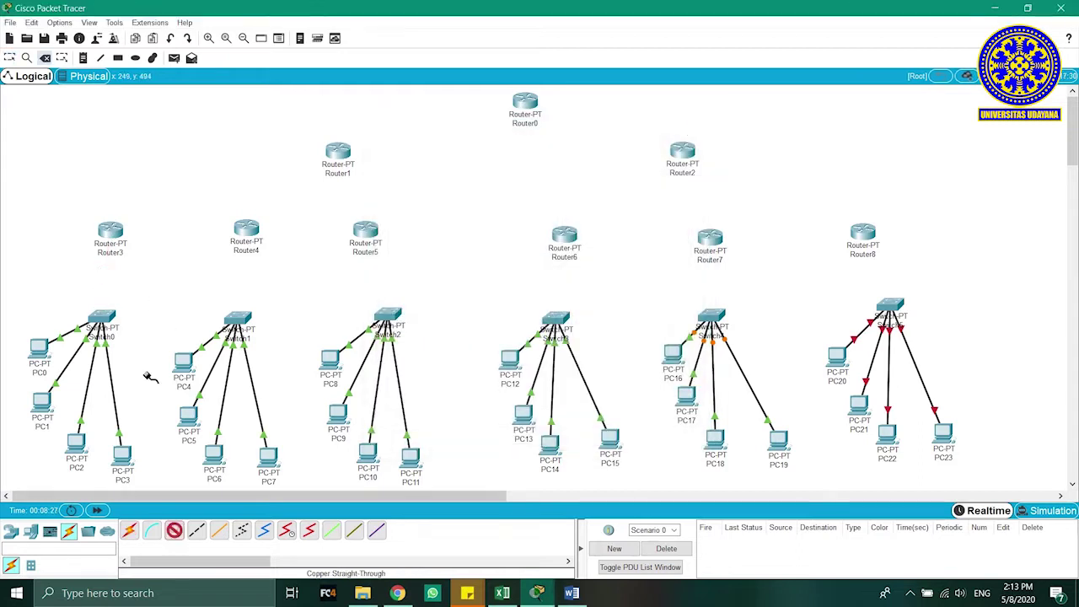
click(102, 317)
click(111, 230)
click(262, 345)
click(249, 226)
click(388, 315)
- Connect Switch4 to Router7 and Switch5 to Router8 with copper straight-through cables
click(176, 532)
click(729, 348)
click(714, 236)
click(890, 305)
click(863, 232)
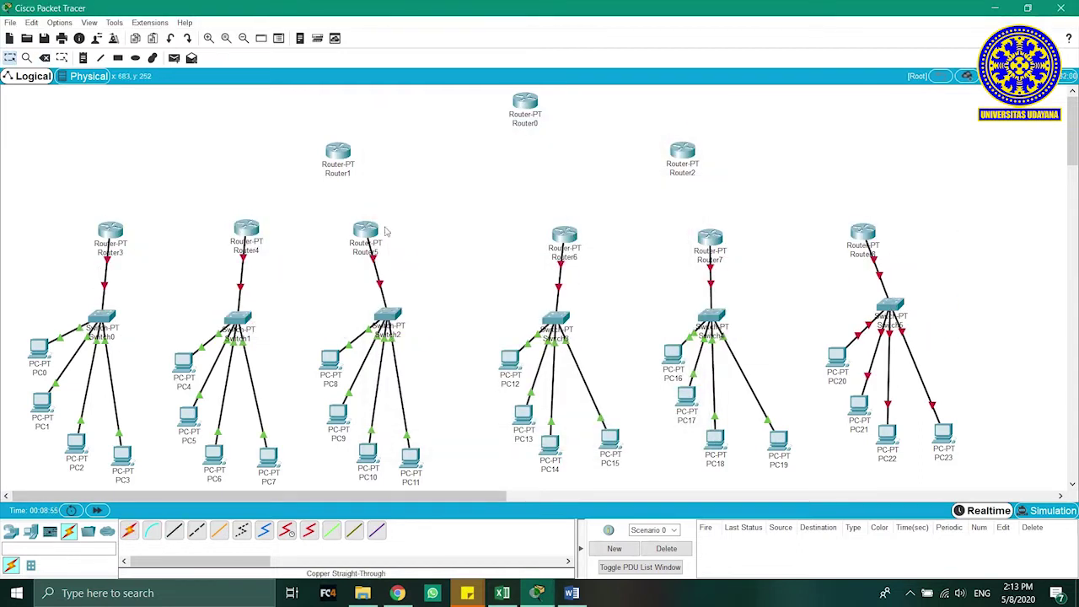
- Connect Router3 and Router4 to Router1 using the automatic connection type
click(129, 530)
click(110, 230)
click(337, 152)
click(246, 228)
click(338, 152)
- Check the device window of Router2 after closing the one for Router1
click(691, 119)
click(682, 152)
click(691, 119)
- Link Router1 and Router2 to Router0 using the automatic connection type
click(129, 530)
click(338, 152)
click(525, 101)
click(129, 530)
click(682, 152)
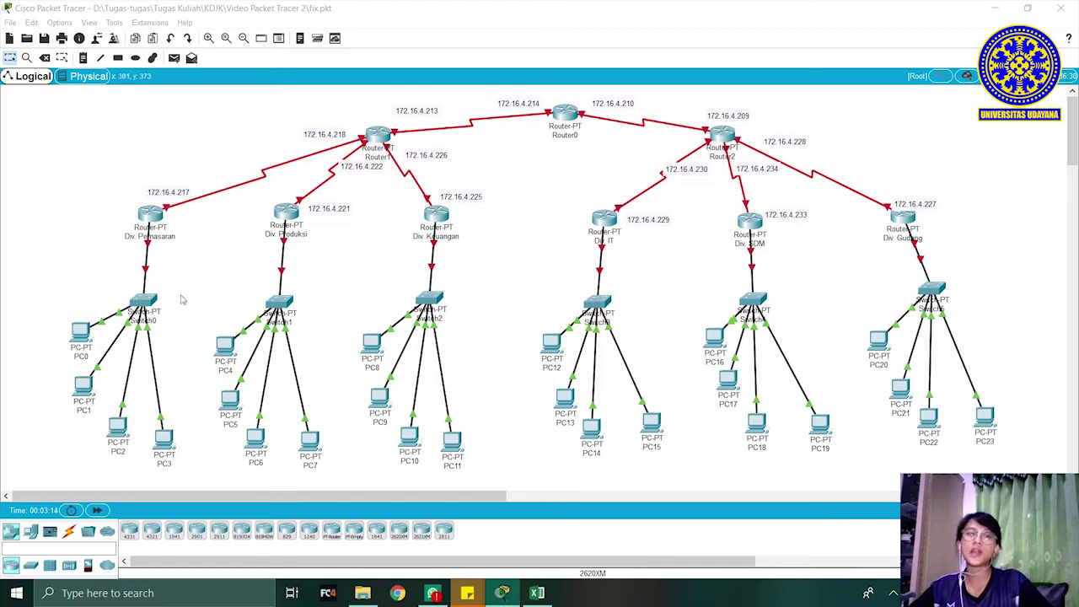
- Give PC0 the static IP address 172.16.4.2, subnet mask 255.255.255.192 and default gateway 172.16.4.1
click(80, 331)
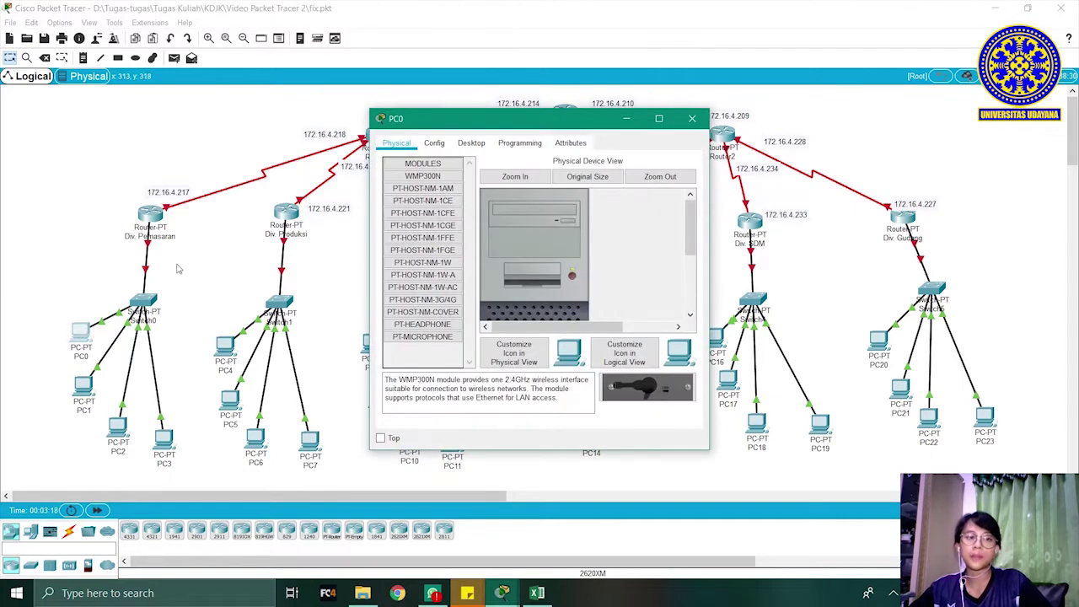
click(464, 145)
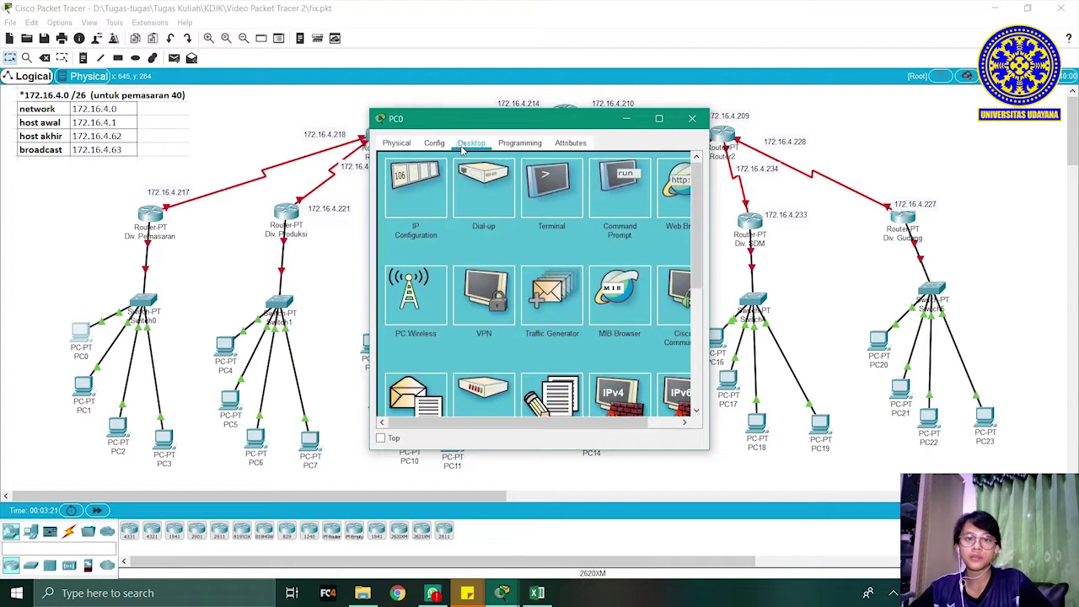
click(421, 194)
click(511, 226)
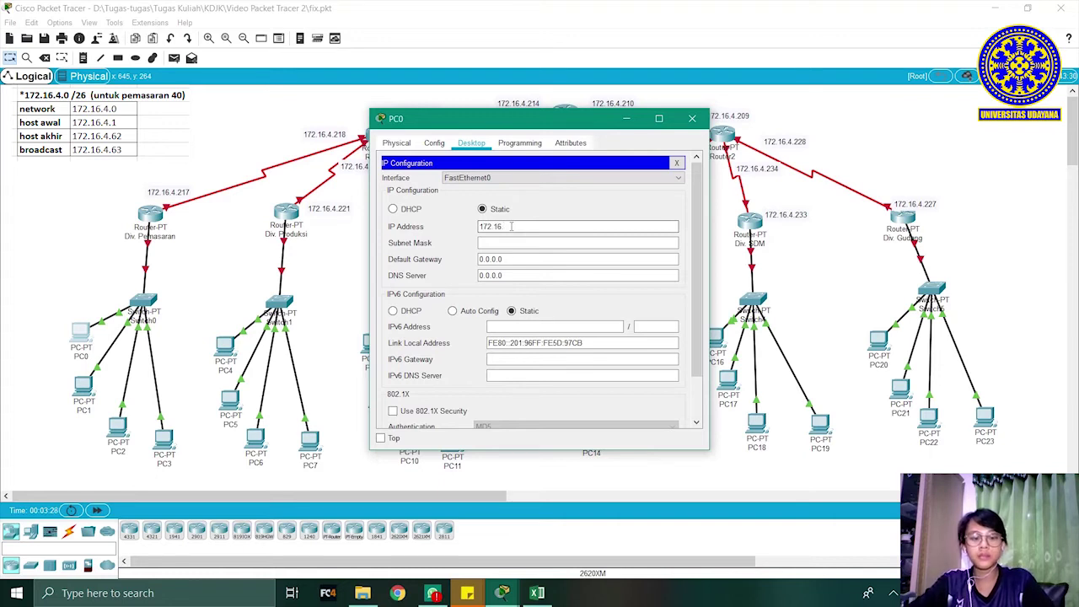
click(529, 240)
text(255.255.255.192)
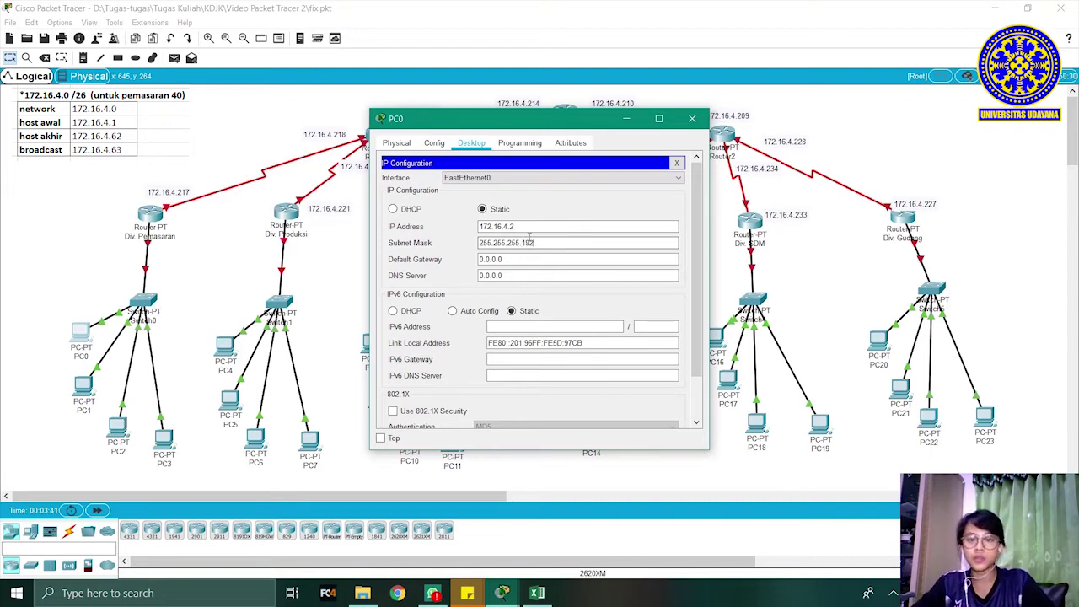
key(Tab)
text(172.16.4.2)
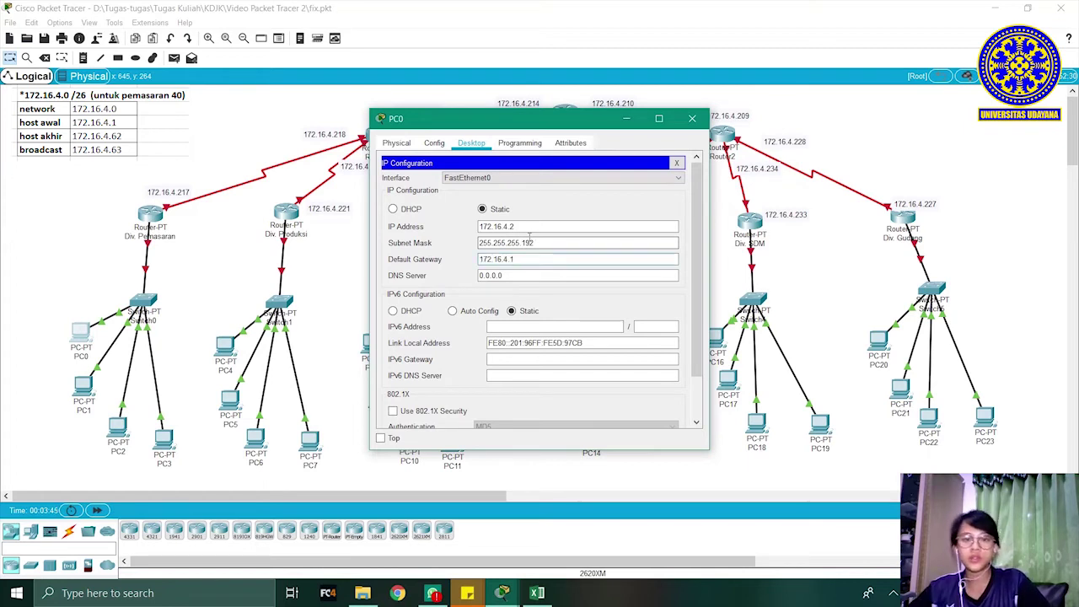
- Give PC1 the static IP address 172.16.4.3, subnet mask 255.255.255.192 and default gateway 172.16.4.1
key(ctrl+a)
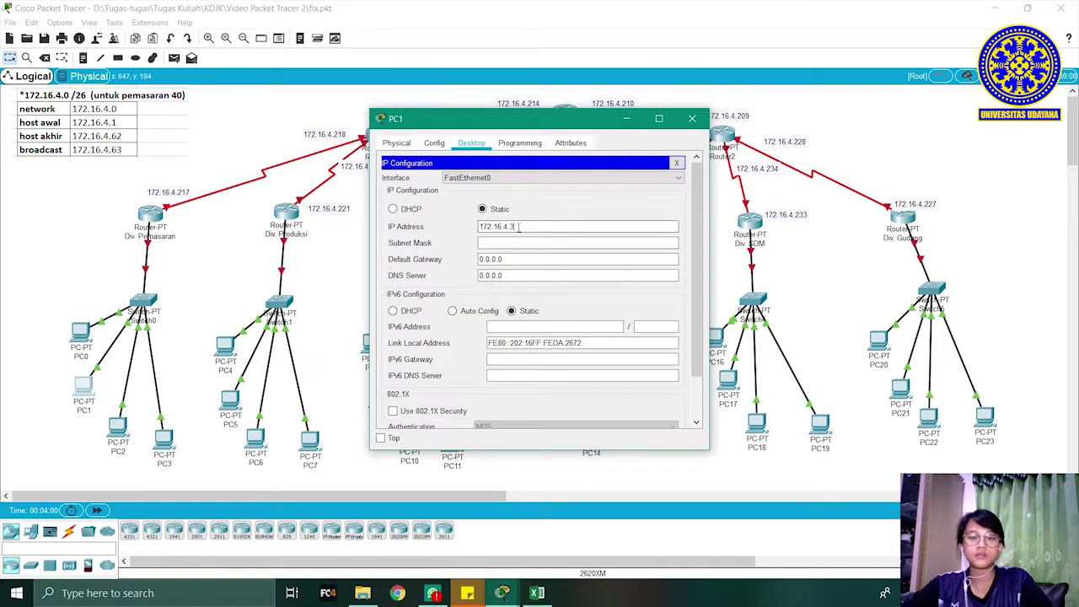
text(255.255.255.192)
text(172.16.4.1)
key(ctrl+a)
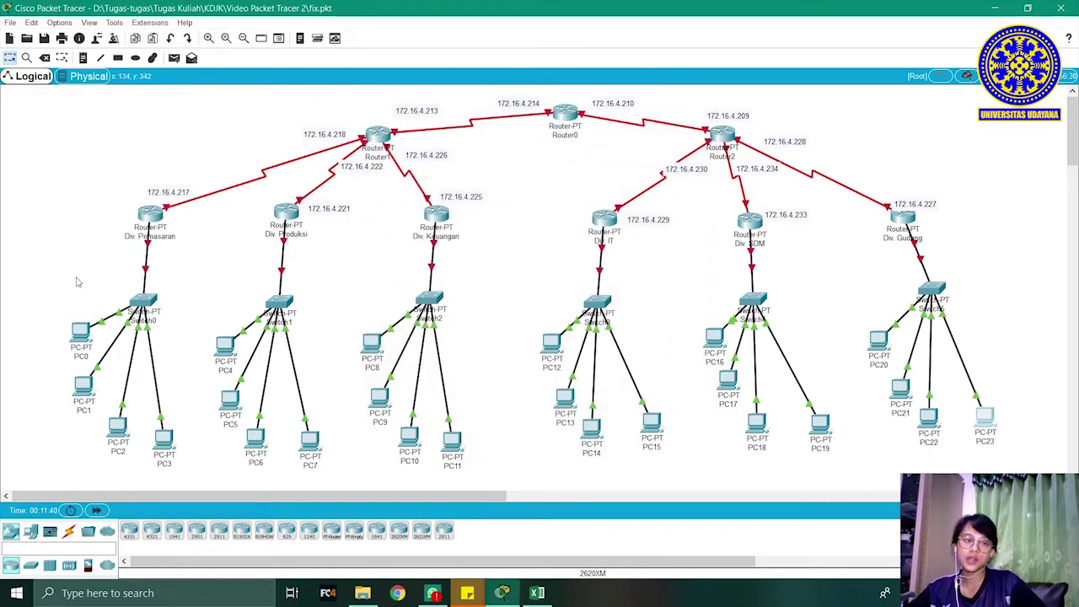
- Check the port summary and device window of the Div. Pemasaran router
mouse_move(155, 216)
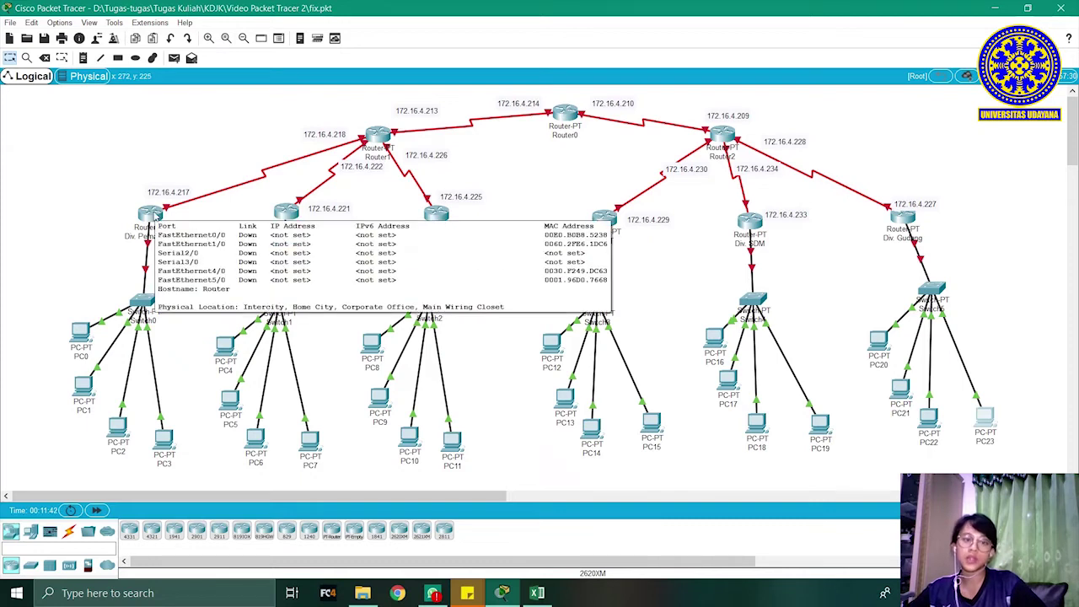
click(155, 215)
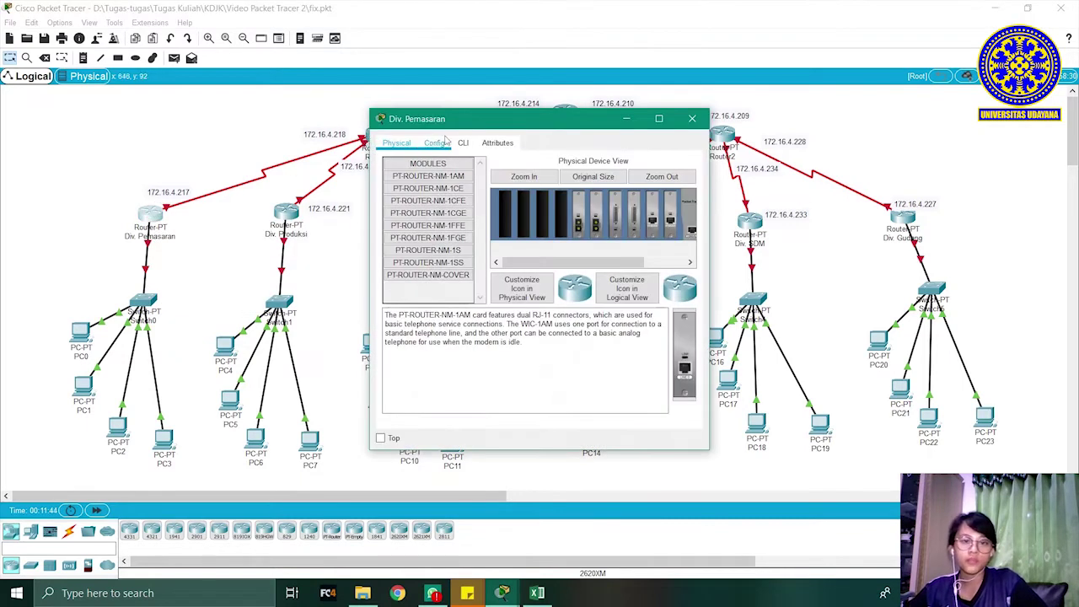
click(235, 262)
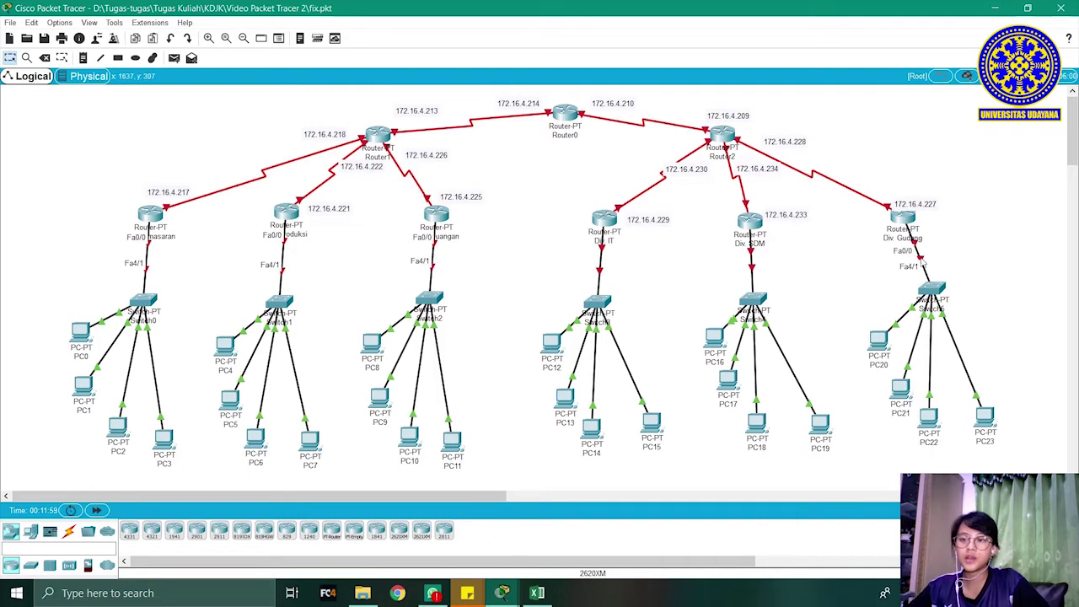
- Enable FastEthernet0/0 on the Div. Pemasaran router with IP address 172.16.4.1 and subnet mask 255.255.255.192
click(152, 214)
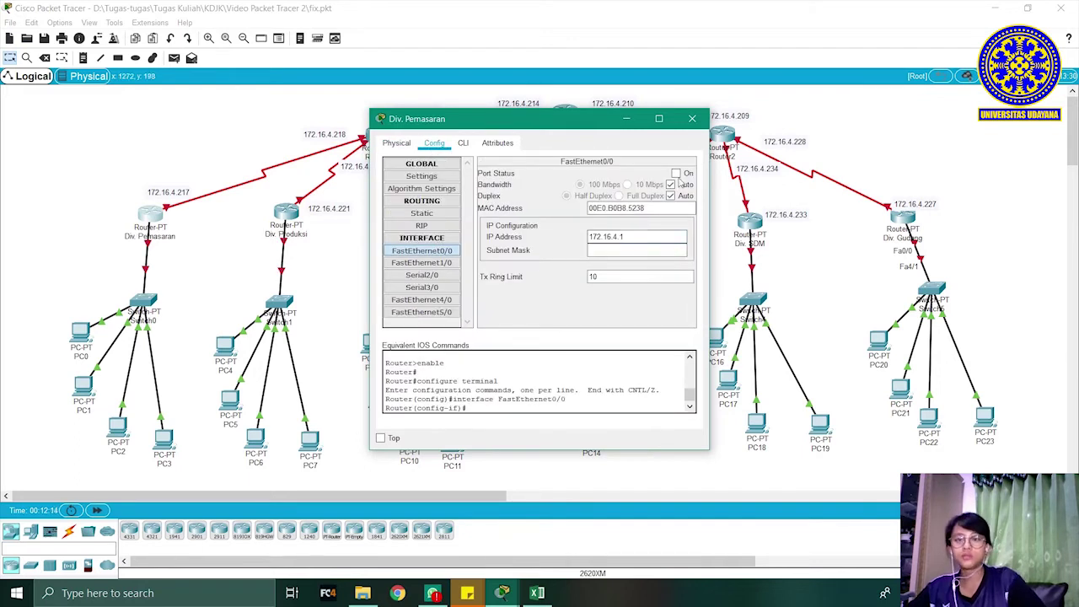
click(619, 251)
text(255.255.255.192)
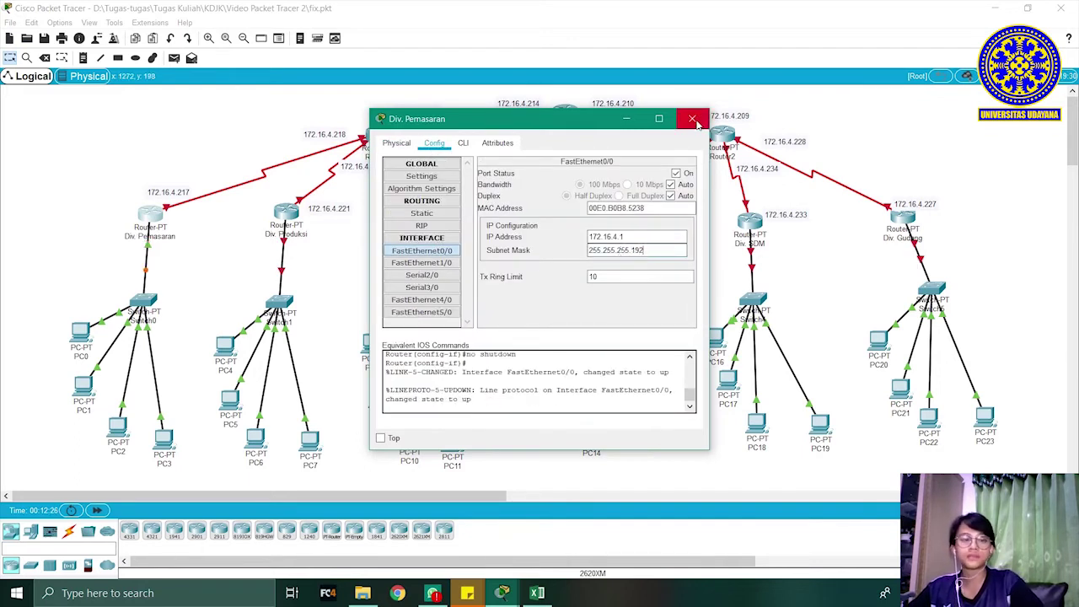
click(692, 118)
- Set the FastEthernet0/0 IP address of the Div. Produksi router to 172.16.4.65
click(285, 210)
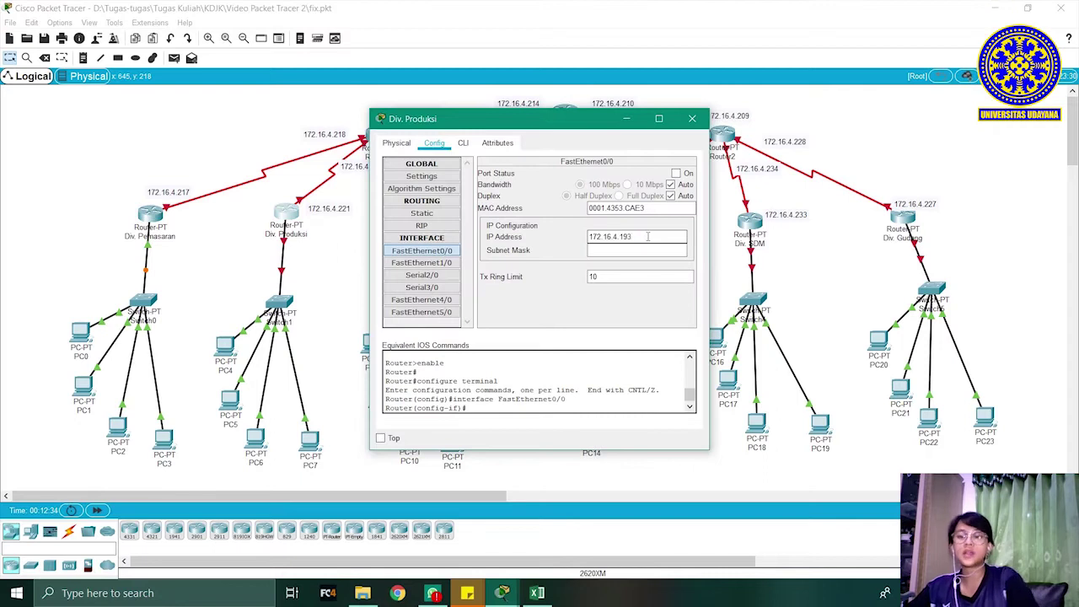
text(65)
click(647, 251)
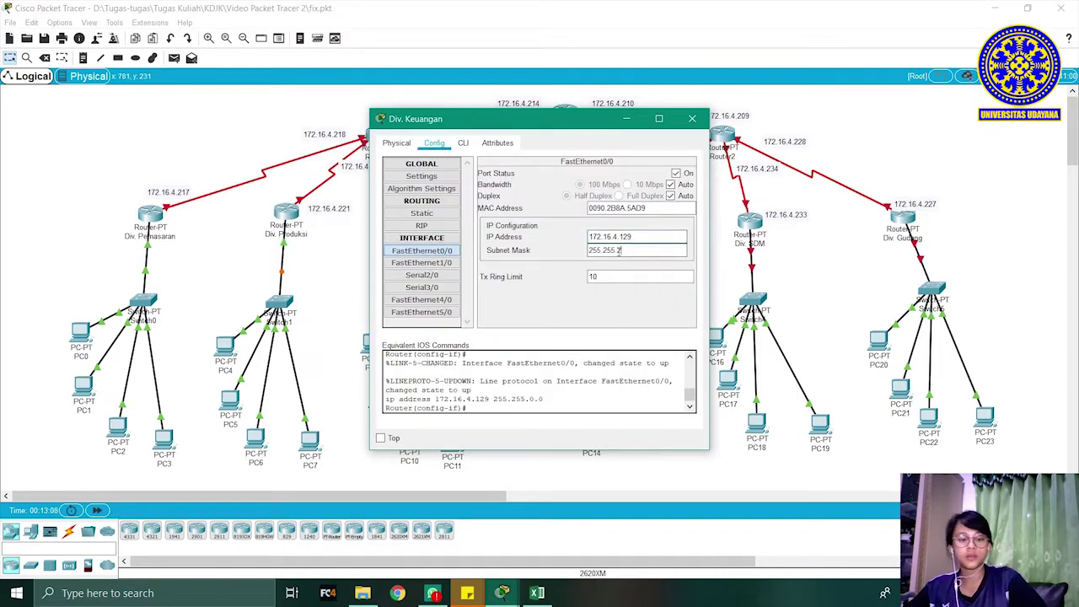
- Set the FastEthernet0/0 IP address to 172.16.4.129 on the Div. Keuangan router and 172.16.4.161 on the Div. IT router
text(5.)
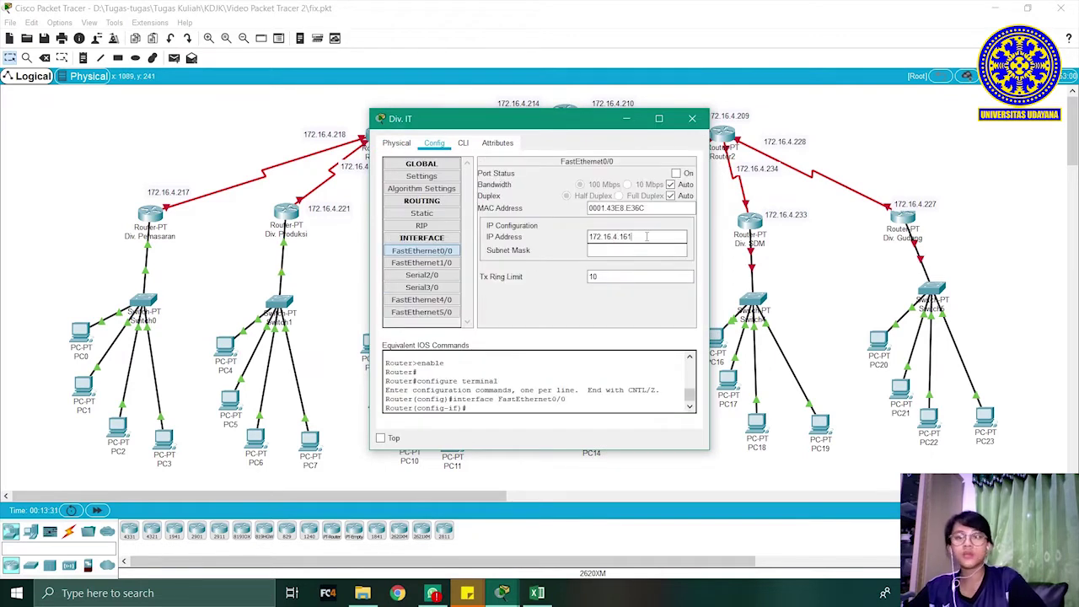
key(Tab)
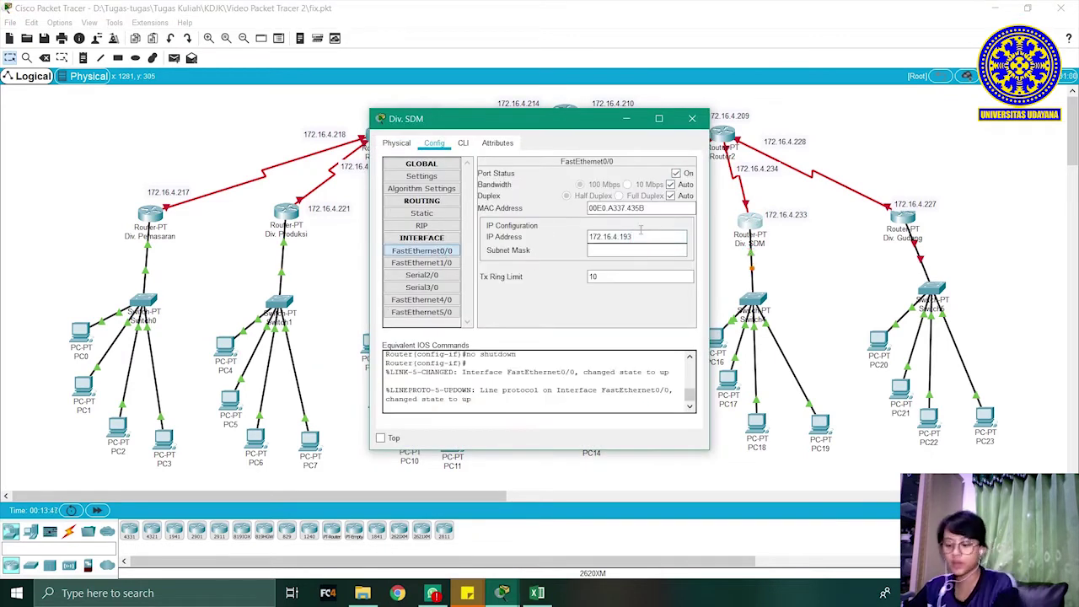
- Enter IP address 172.16.4.193 for FastEthernet0/0 on Div. SDM, with subnet mask 255.255.255.192, and on Div. Gudang
key(Tab)
text(255.255.255.192)
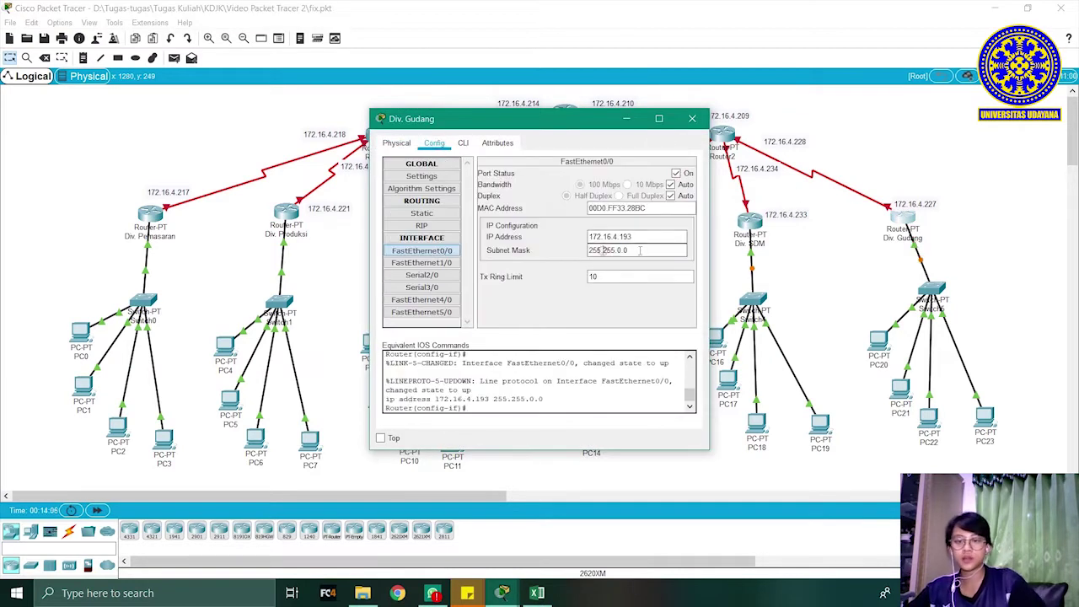
click(692, 118)
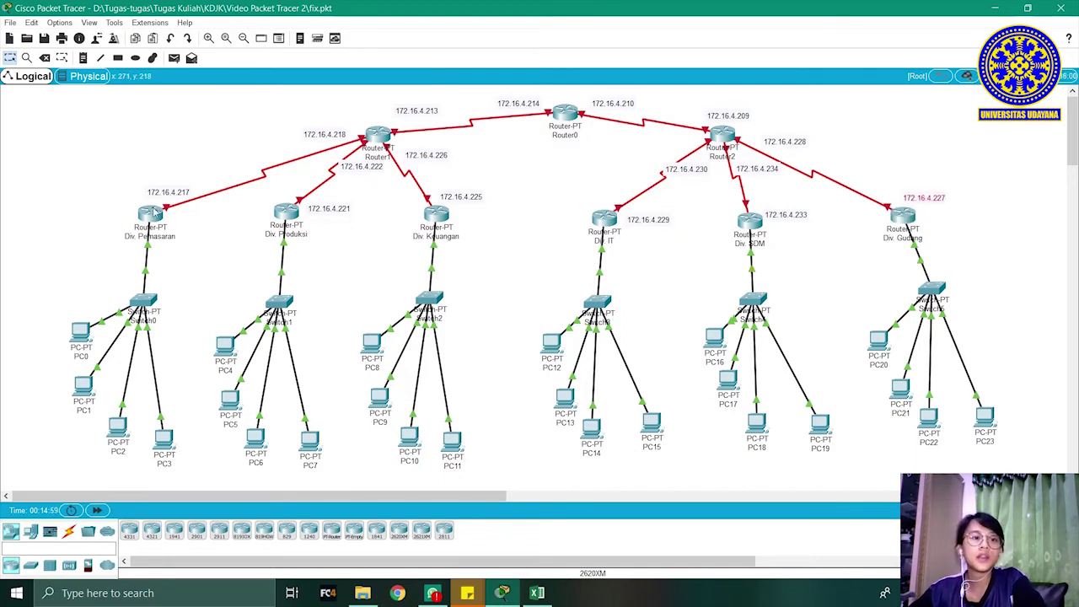
- Enable Serial2/0 on the Div. Pemasaran router with IP address 172.16.4.217 and subnet mask 255.255.255.252
mouse_move(155, 214)
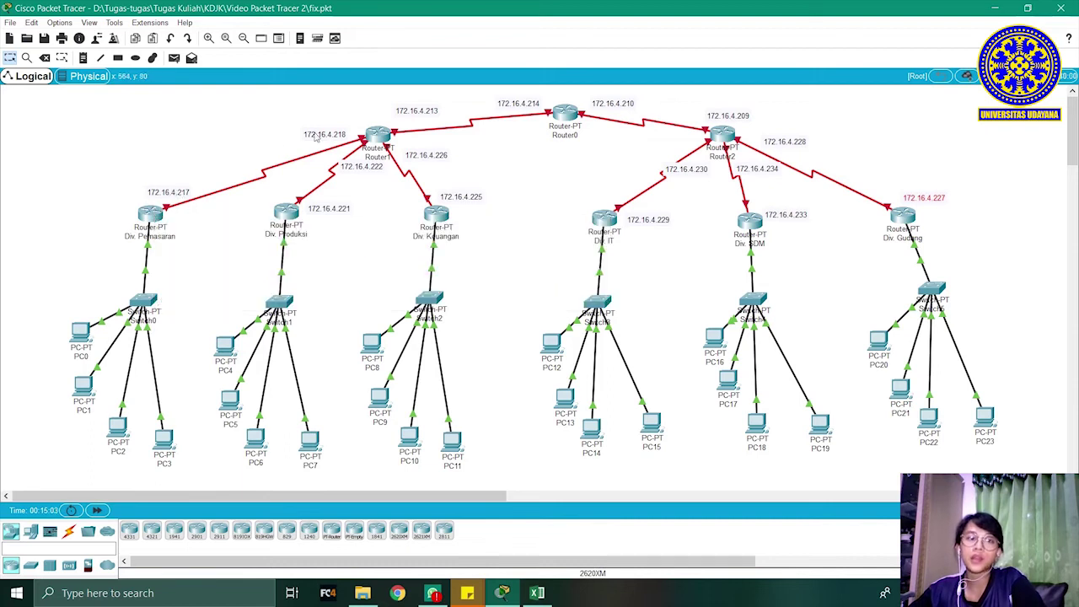
mouse_move(195, 203)
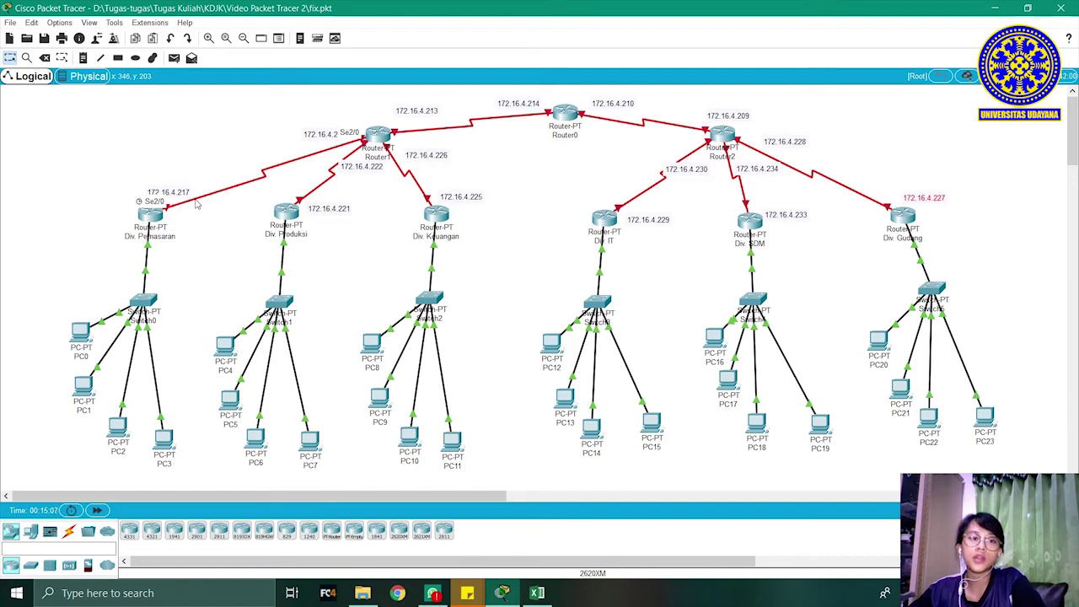
click(152, 216)
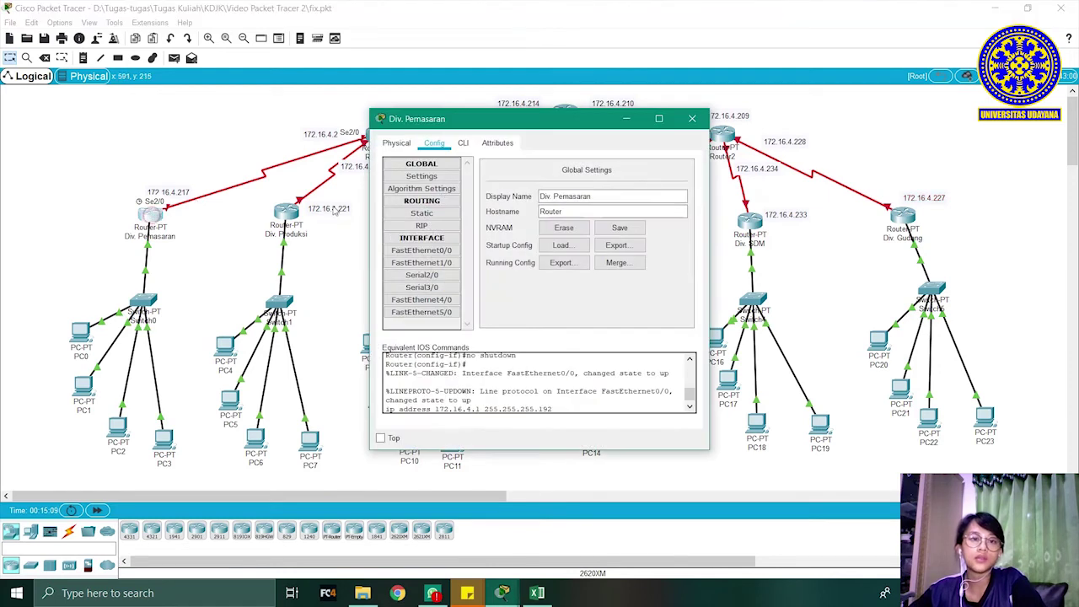
click(428, 280)
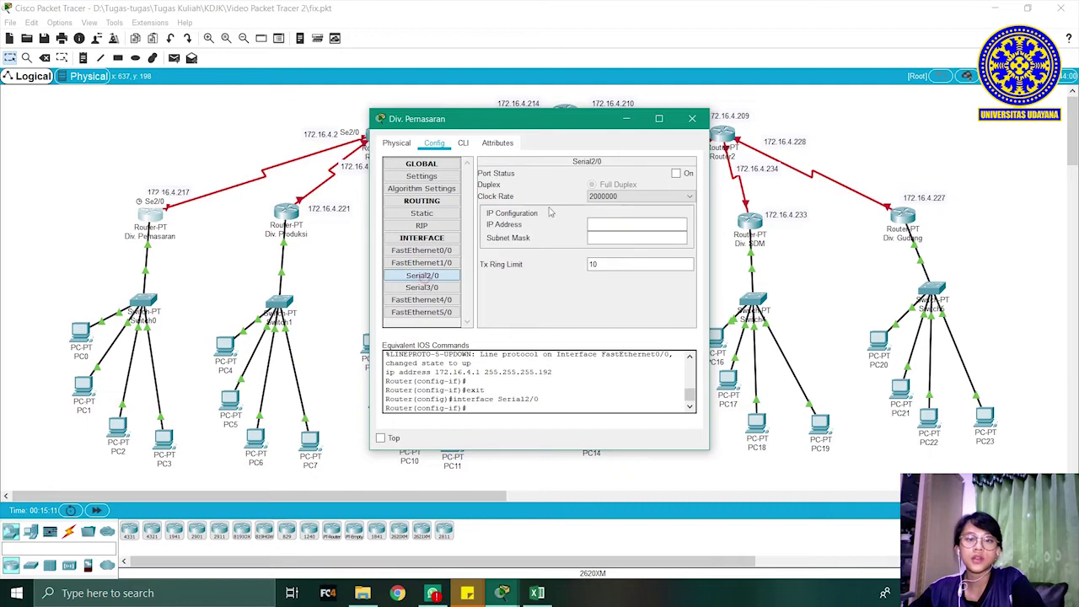
click(617, 222)
text(172.16.4.193)
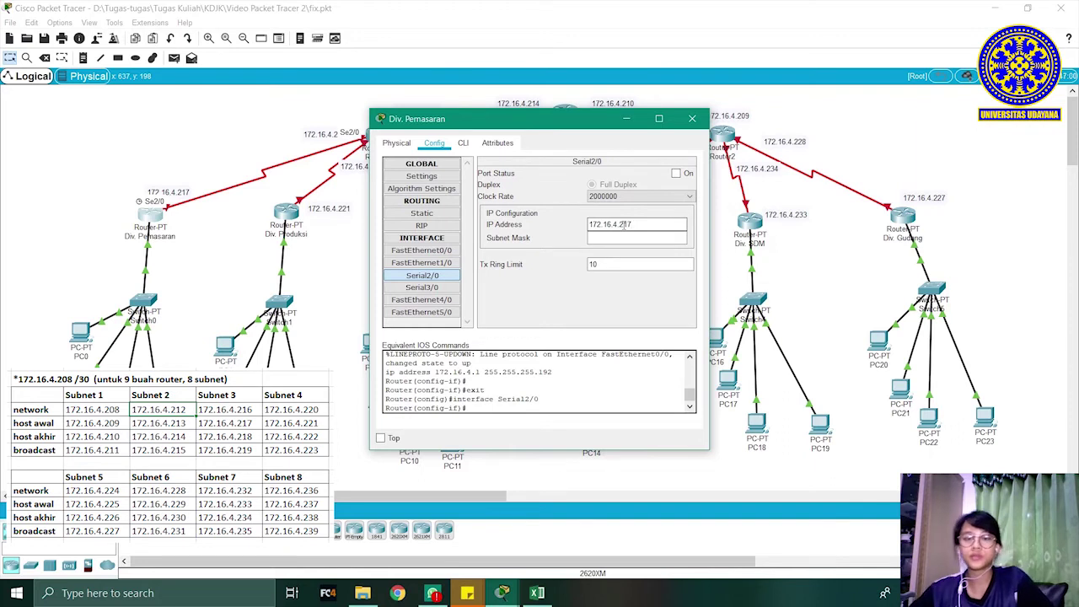
key(Tab)
click(653, 238)
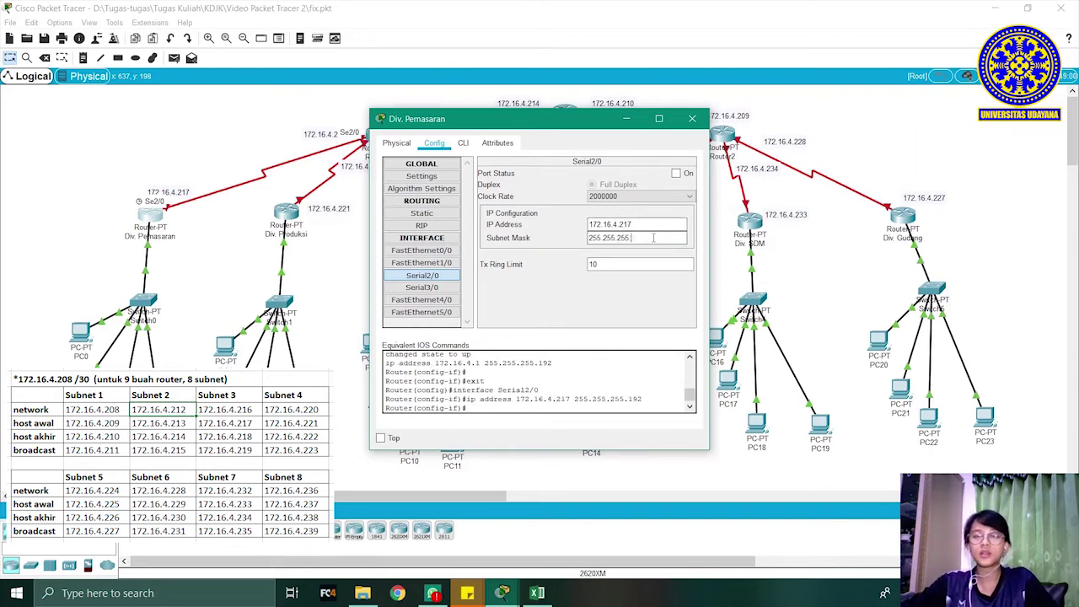
text(252)
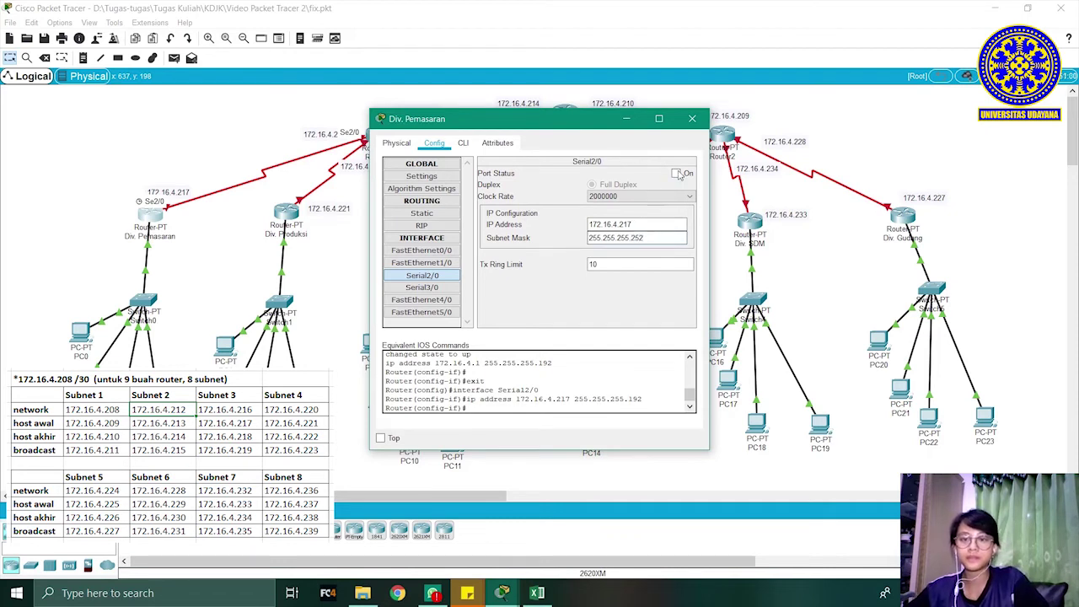
click(677, 174)
click(691, 118)
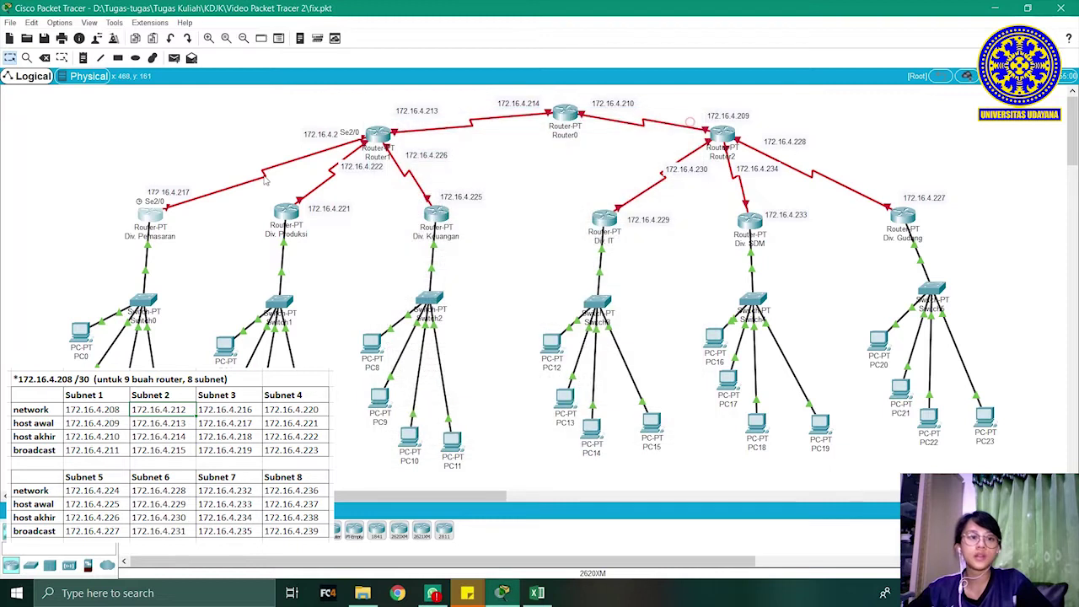
- Set the Serial2/0 IP address of the Div. Produksi router to 172.16.4.221
click(295, 213)
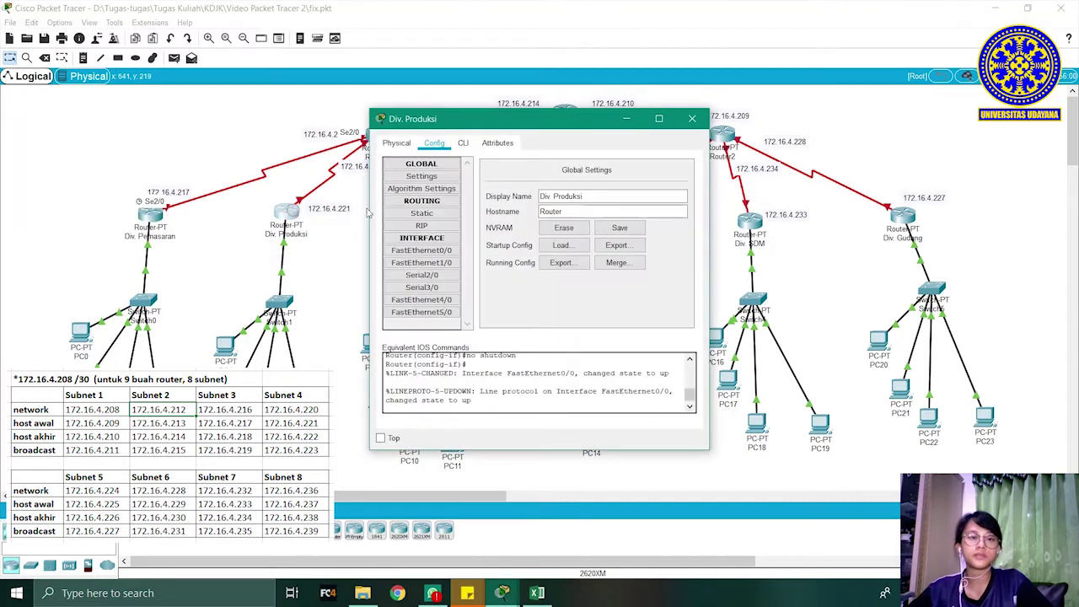
click(443, 279)
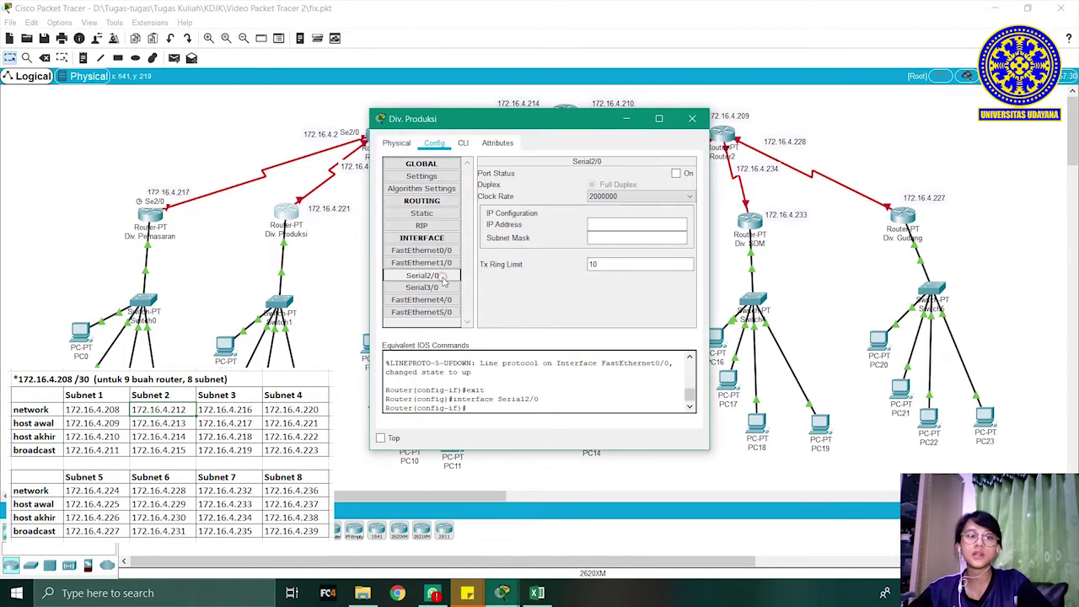
click(600, 221)
text(172.16.4.217)
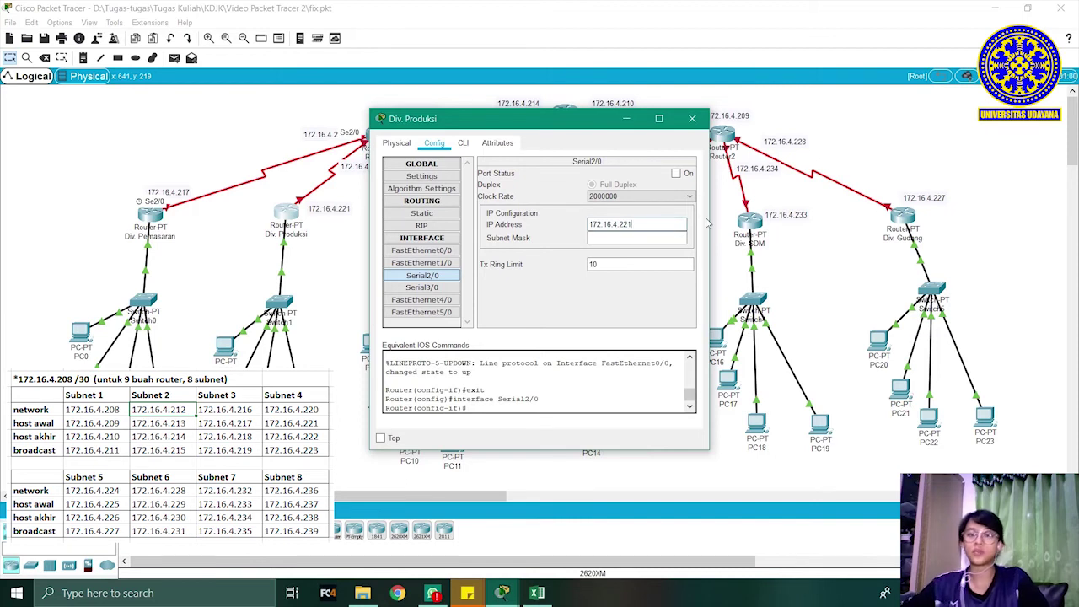
key(Tab)
click(691, 118)
- Enable Serial2/0 on the Div. Keuangan router with IP address 172.16.4.225 and subnet mask 255.255.255.252
click(429, 154)
click(421, 275)
click(607, 224)
text(172.16.4.225)
drag(590, 120, 718, 123)
click(768, 240)
text(255.255.255.224)
drag(760, 240, 785, 241)
text(252)
click(805, 177)
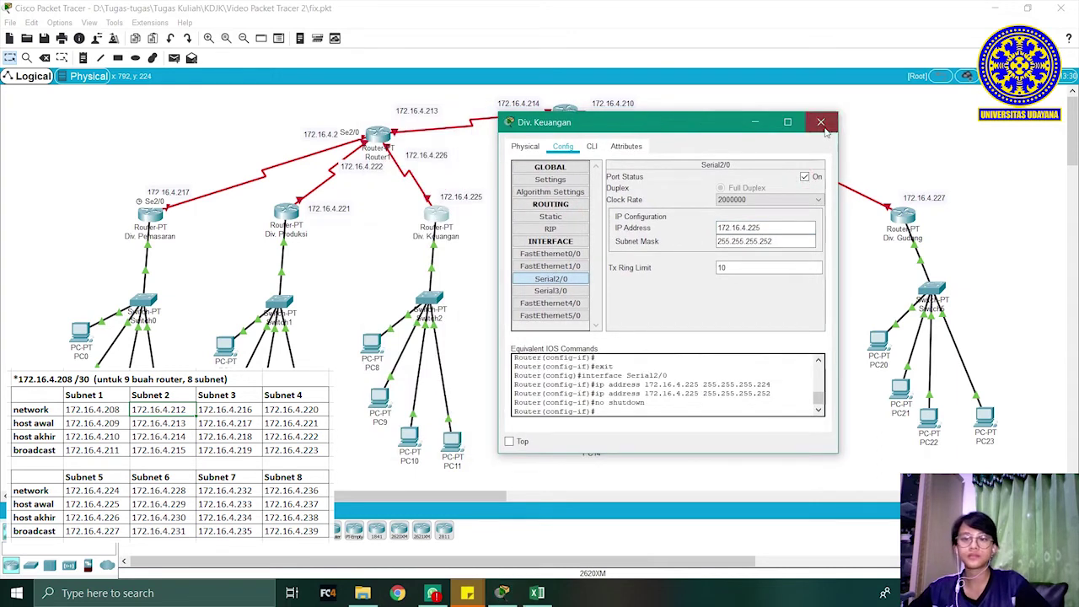
click(821, 123)
- Enable Serial2/0 on the Div. IT router with IP address 172.16.4.229 and subnet mask 255.255.255.252
click(596, 215)
click(421, 274)
click(606, 224)
key(ctrl+v)
drag(653, 225, 624, 225)
drag(564, 119, 412, 105)
text(29)
click(516, 226)
key(BackSpace)
click(524, 159)
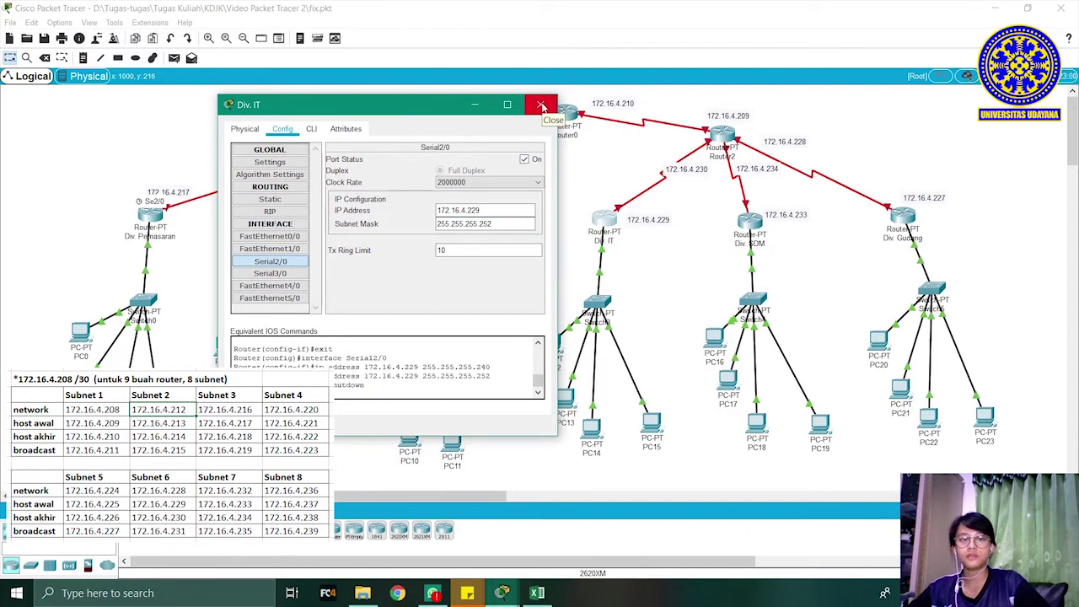
click(542, 106)
- Set the Serial2/0 IP address of the Div. SDM router to 172.16.4.233
click(749, 222)
click(442, 275)
click(605, 224)
text(172.16.4.217)
text(3)
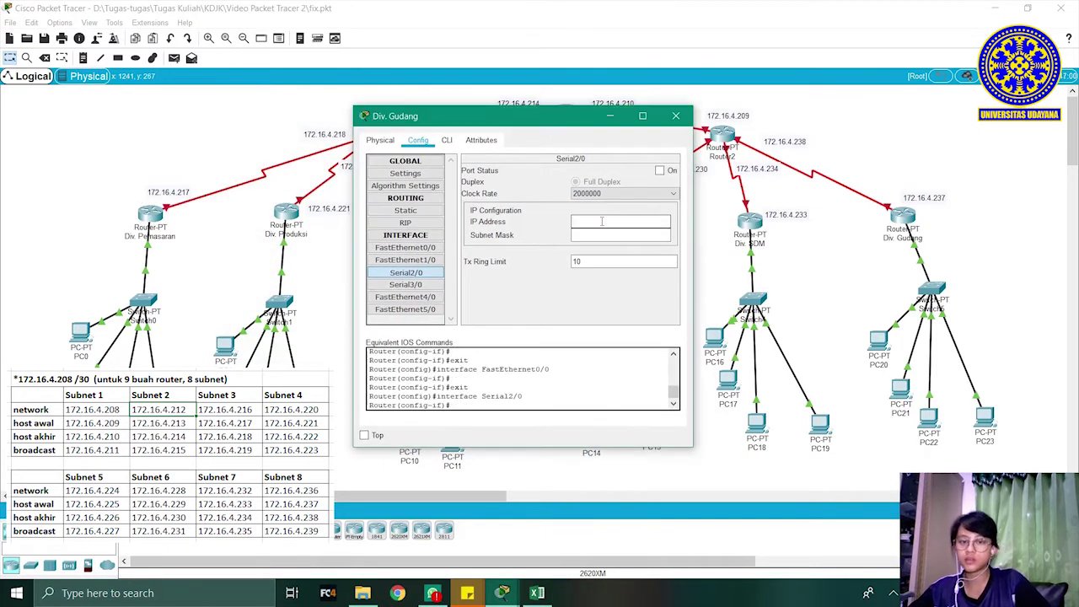
- Give Serial2/0 on the Div. Gudang router the IP address 172.16.4.237 and subnet mask 255.255.255.252
click(601, 223)
text(172.16.4.237)
click(614, 236)
drag(619, 235, 632, 233)
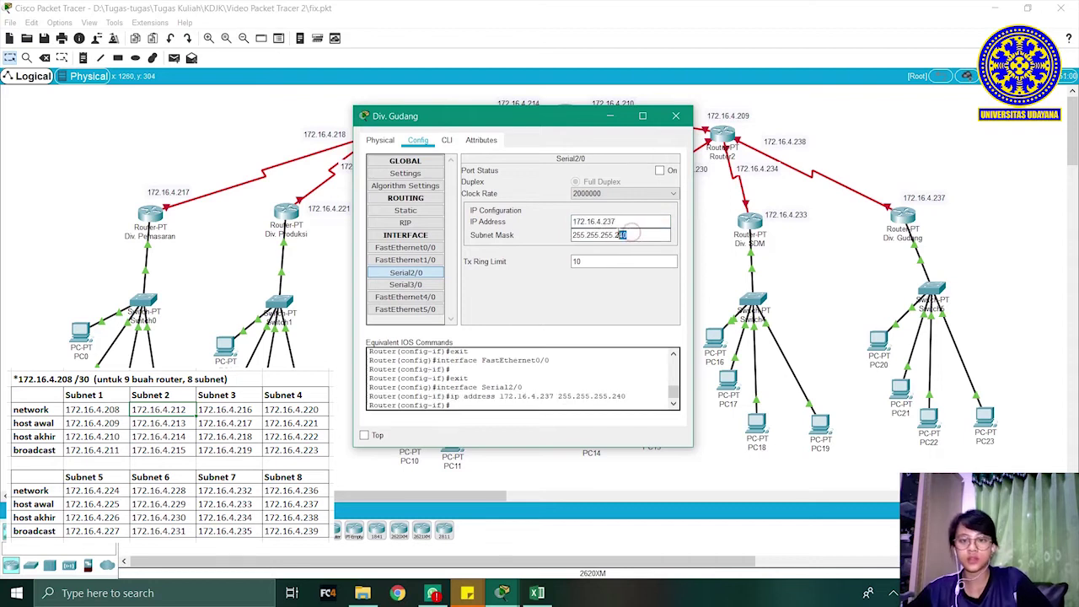
text(52)
key(Return)
click(675, 115)
- Enable Serial2/0 on Router1 with IP address 172.16.4.218 and subnet mask 255.255.255.252
click(565, 113)
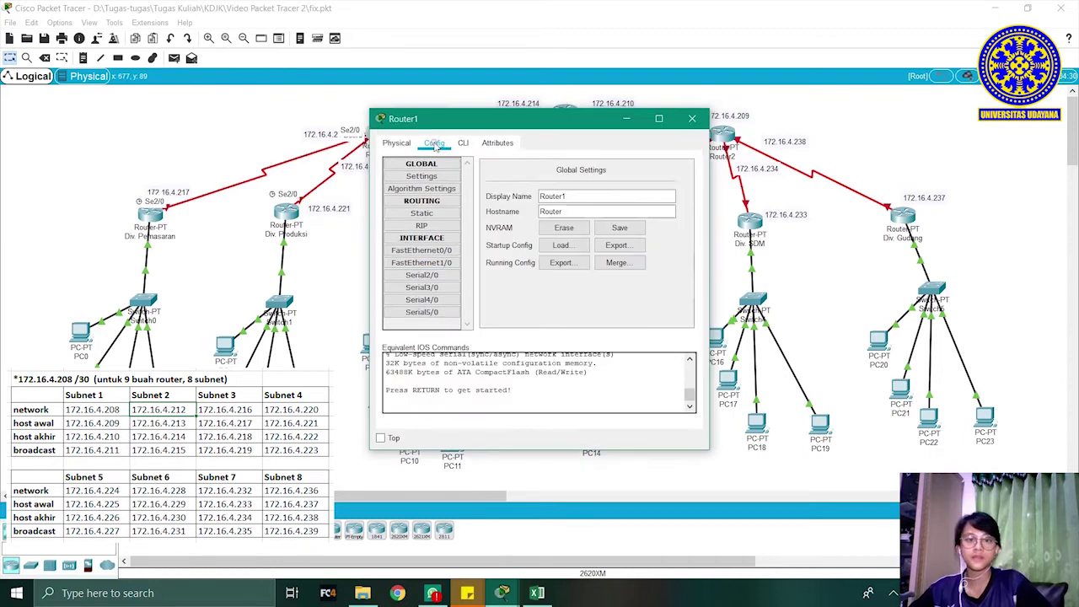
click(421, 275)
click(602, 223)
text(172.16.4.218)
click(614, 238)
drag(637, 238, 619, 238)
text(252)
key(Return)
click(675, 173)
- Enable Serial3/0 on Router1 with IP address 172.16.4.222
click(421, 286)
click(683, 209)
text(172.16.4.222)
drag(475, 117, 637, 102)
click(738, 158)
- Enable Serial4/0 on Router1 with IP address 172.16.4.226 and subnet mask 255.255.255.252
click(503, 286)
click(694, 210)
text(172.16.4.226)
click(741, 221)
text(255.252)
click(786, 157)
- Enable Serial5/0 on Router1 with IP address 172.16.4.213 and subnet mask 255.255.255.252
click(533, 296)
click(754, 208)
text(172.16.4.213)
click(754, 222)
text(255.252)
click(786, 157)
click(802, 103)
- Enable Serial2/0 on Router2 with IP address 172.16.4.230 and subnet mask 255.255.255.252
click(723, 132)
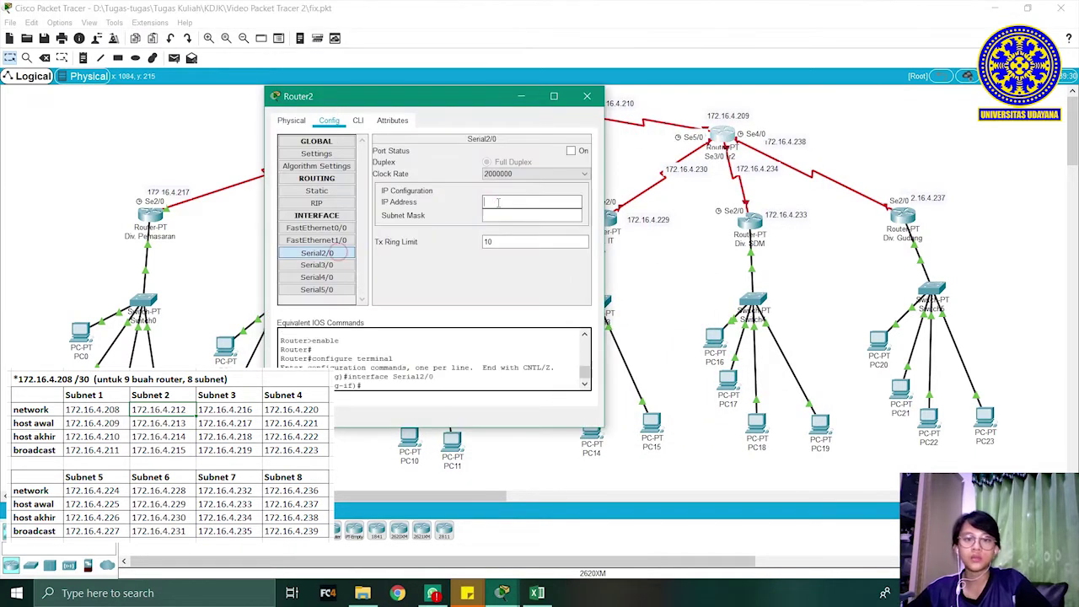
text(172.16.4.230)
click(514, 214)
text(255.252)
click(570, 150)
- Enable Serial3/0 on Router2 with IP address 172.16.4.234 and subnet mask 255.255.255.252
click(317, 265)
click(521, 203)
text(172.16.4.234)
click(515, 216)
text(255.252)
click(571, 151)
- Enable Serial4/0 on Router2 with IP address 172.16.4.238 and subnet mask 255.255.255.252
click(316, 278)
click(527, 202)
text(38)
click(540, 215)
text(255.252)
click(571, 151)
- Enable Serial5/0 on Router2 with IP address 172.16.4.209 and subnet mask 255.255.255.252
click(317, 290)
click(515, 202)
text(172.16.4.209)
click(571, 151)
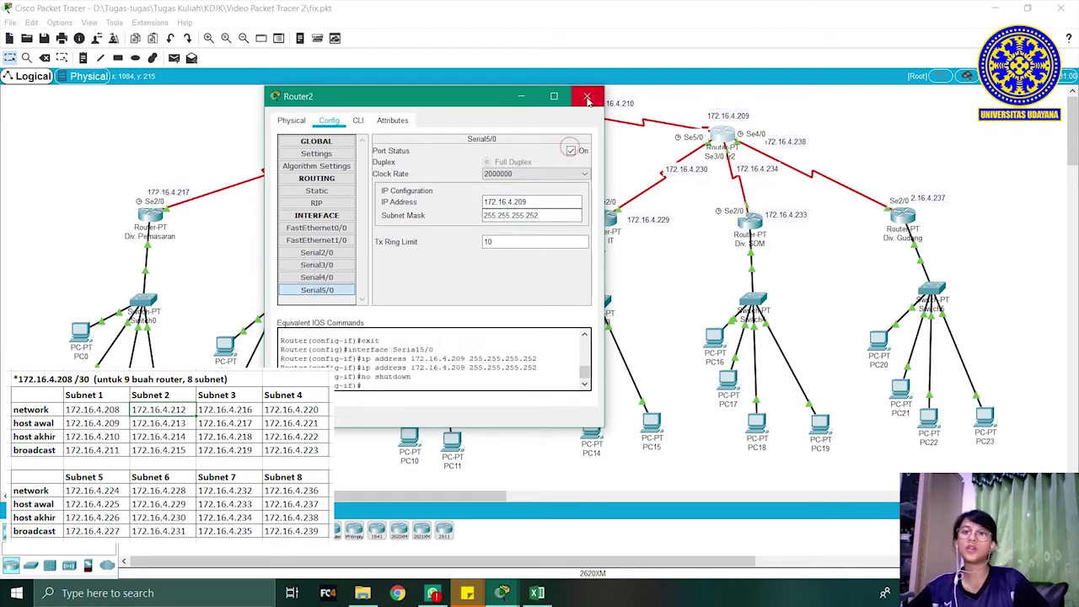
click(586, 95)
- Enable Serial2/0 on Router0 with IP address 172.16.4.214 and subnet mask 255.255.255.252
click(563, 113)
click(422, 275)
click(616, 222)
text(172.16.4.214)
click(638, 238)
text(255.252)
click(676, 173)
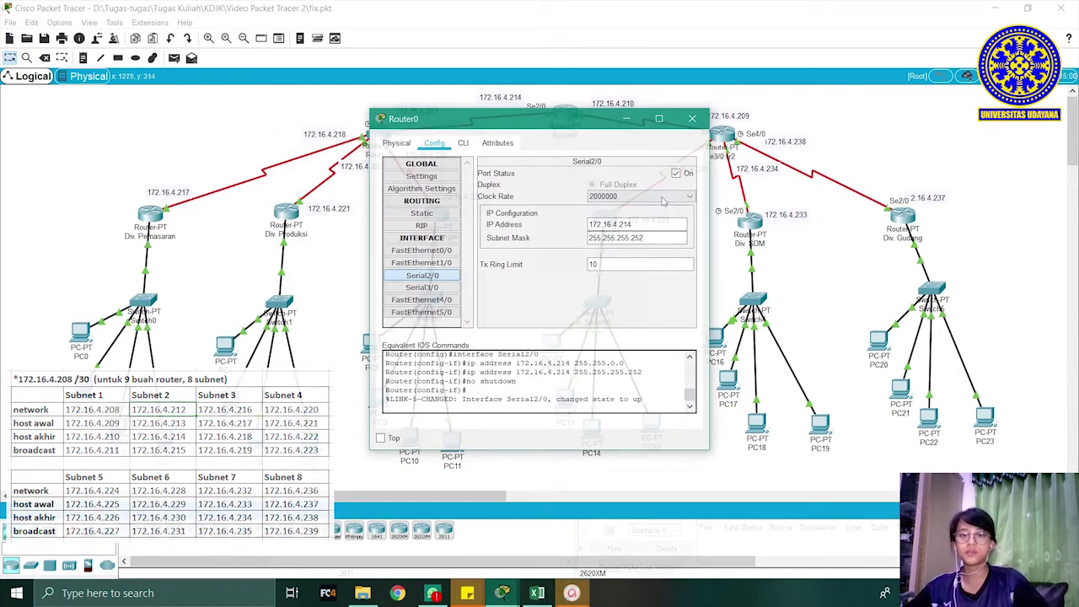
click(691, 118)
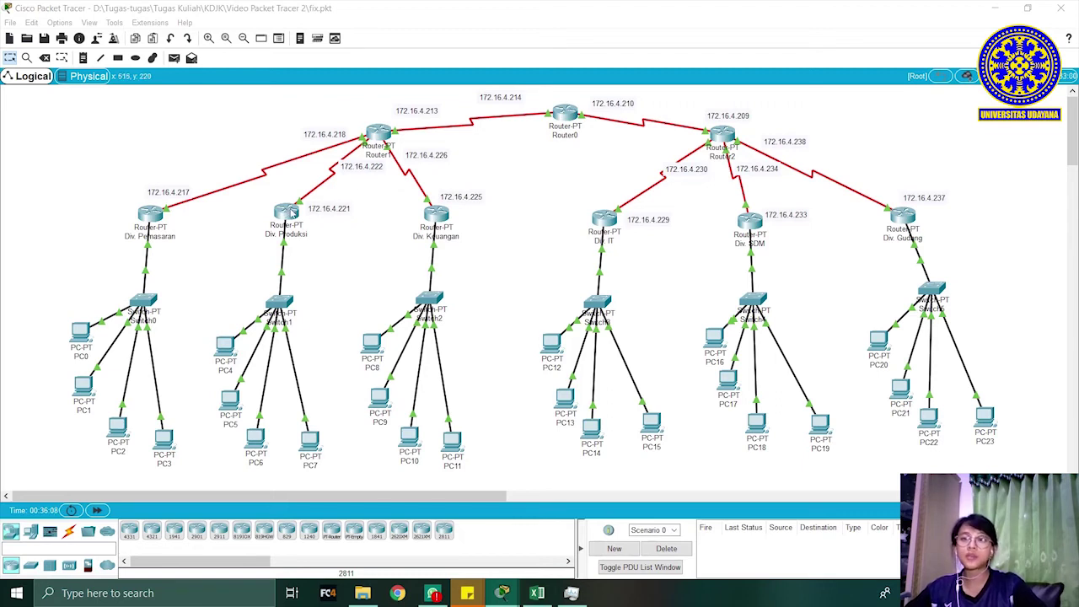
- Enter global configuration mode in the Div. Produksi router's command line with the commands en and config t
click(291, 213)
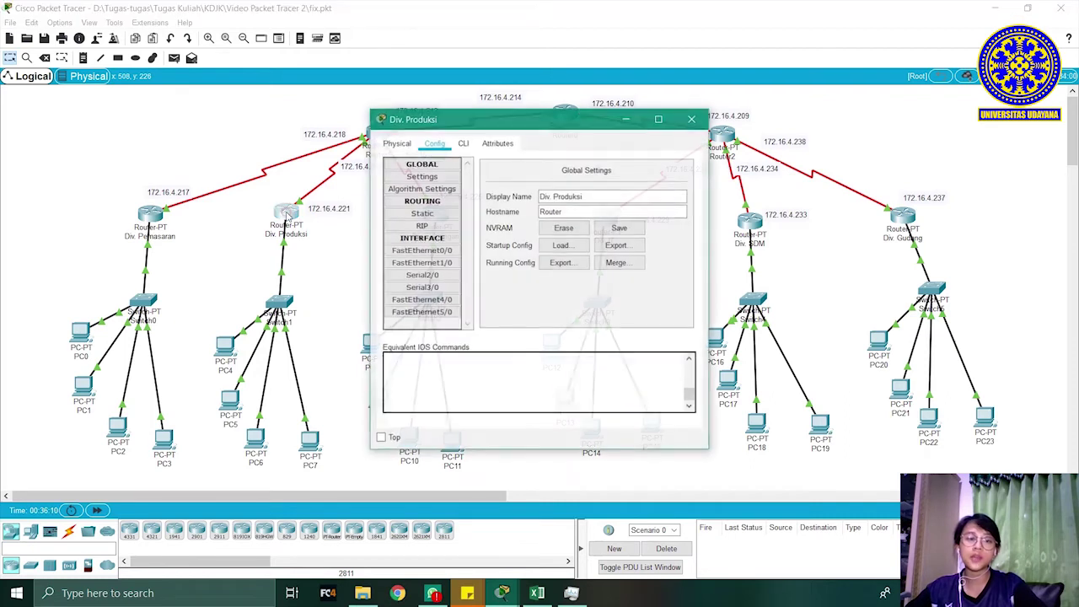
click(463, 142)
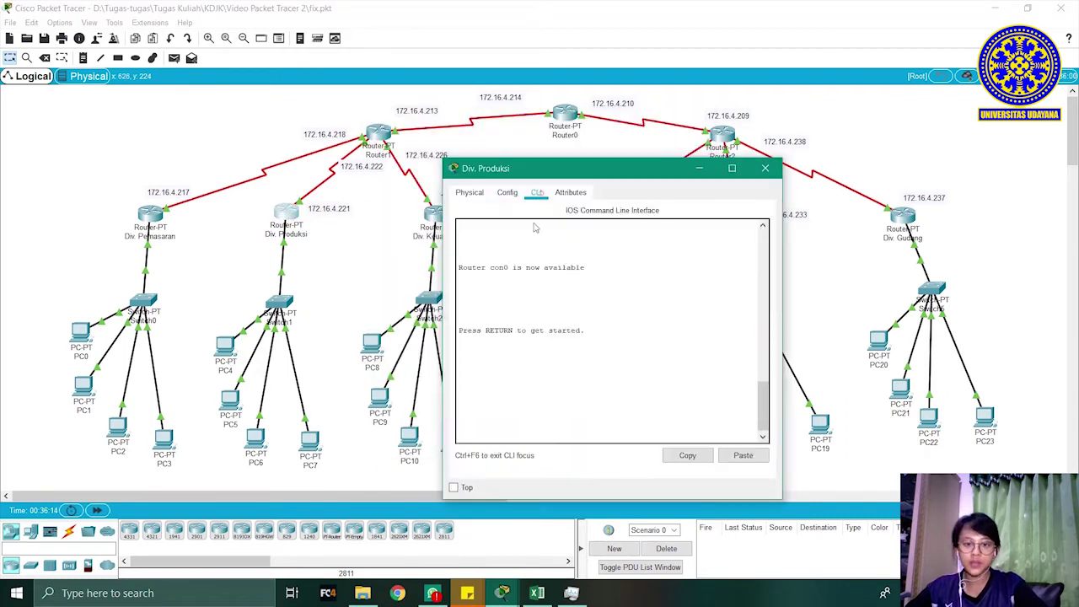
click(557, 419)
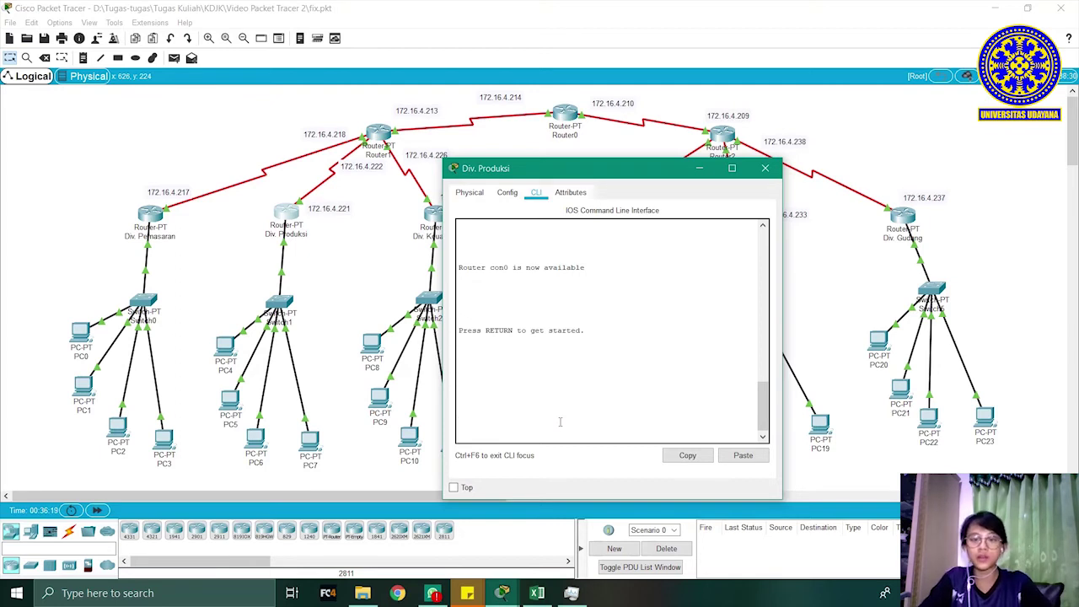
key(Return)
text(en)
key(Return)
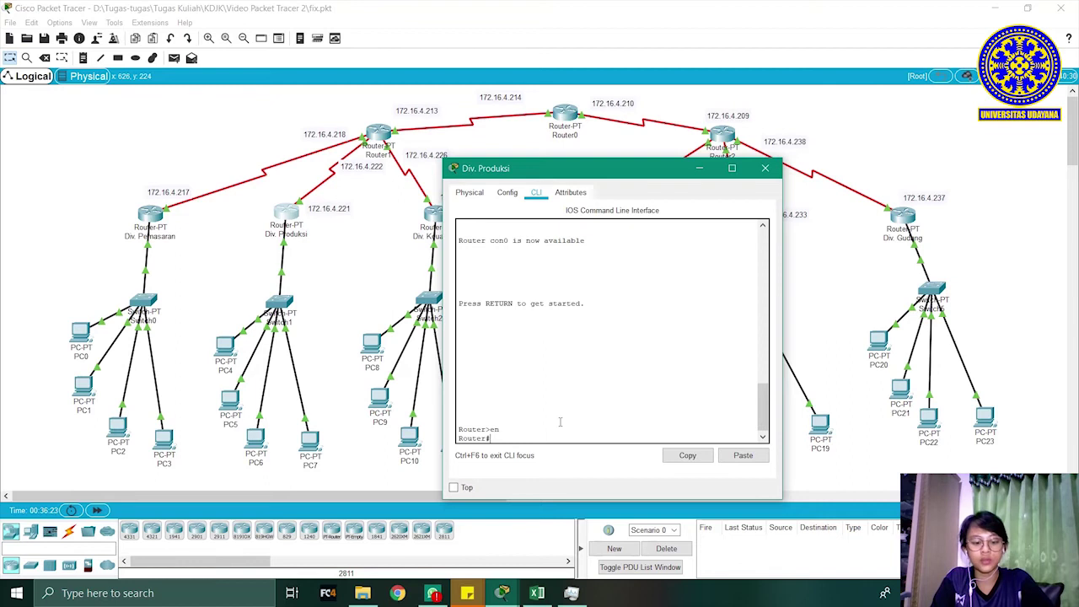
text(config t)
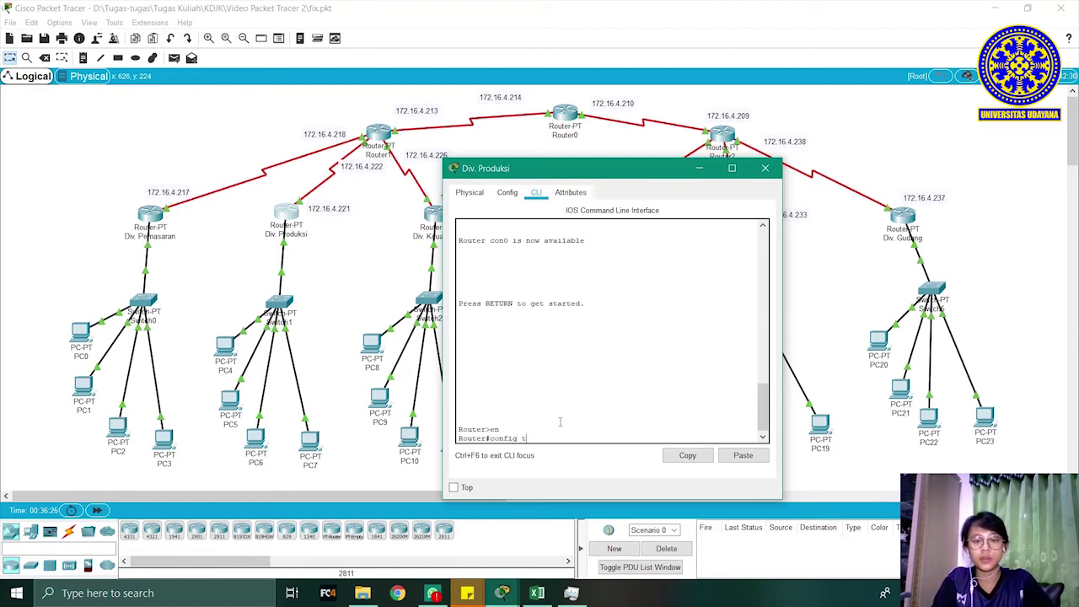
key(Return)
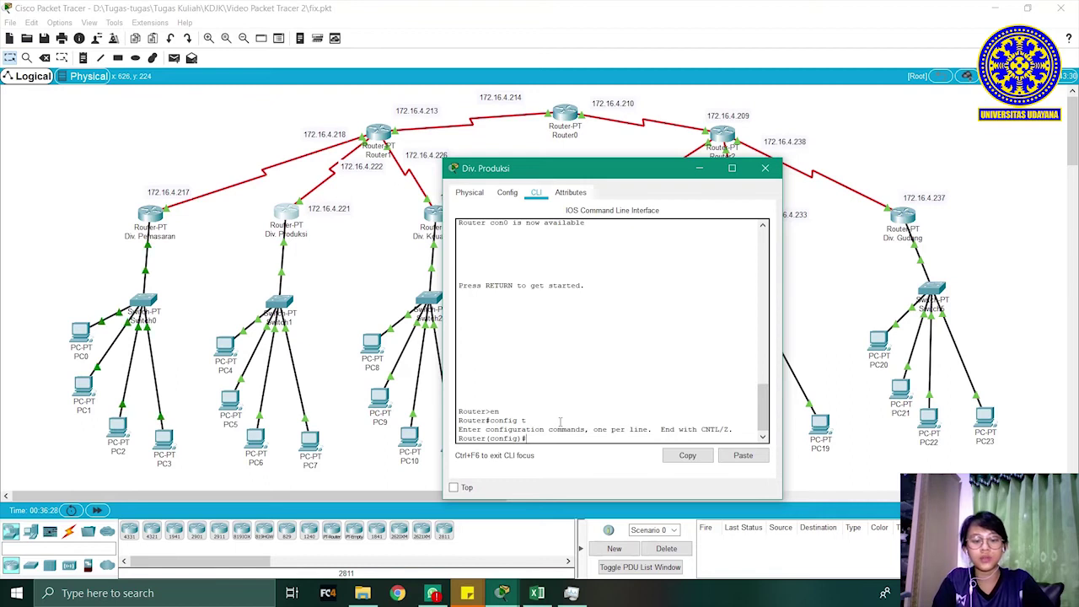
- Start RIP routing on the Div. Produksi router with router rip and set it to version 2
text(router)
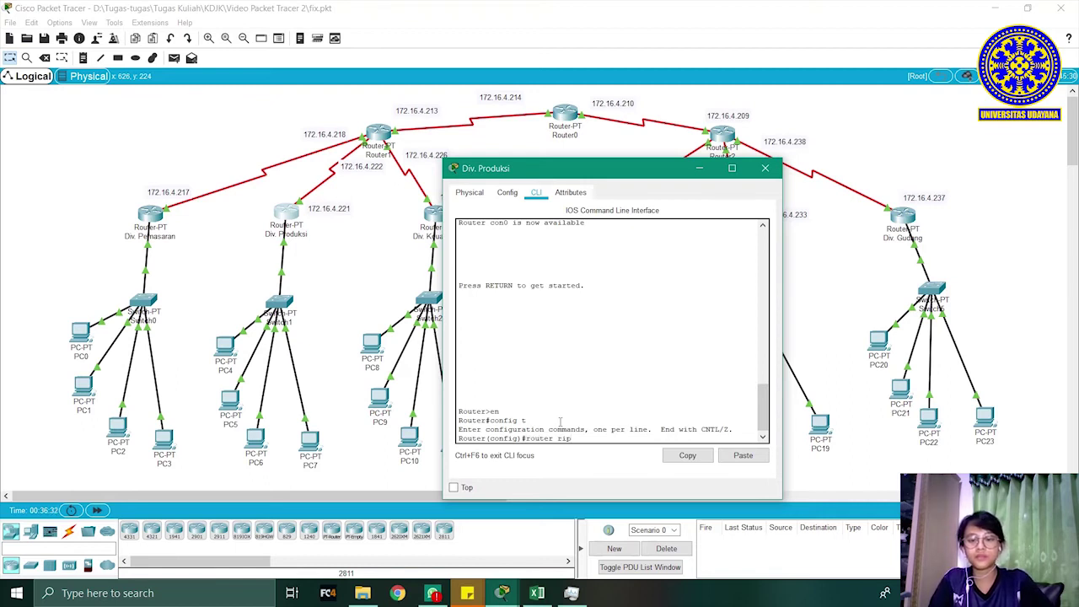
text( rip)
key(Return)
text(ver 2)
key(Return)
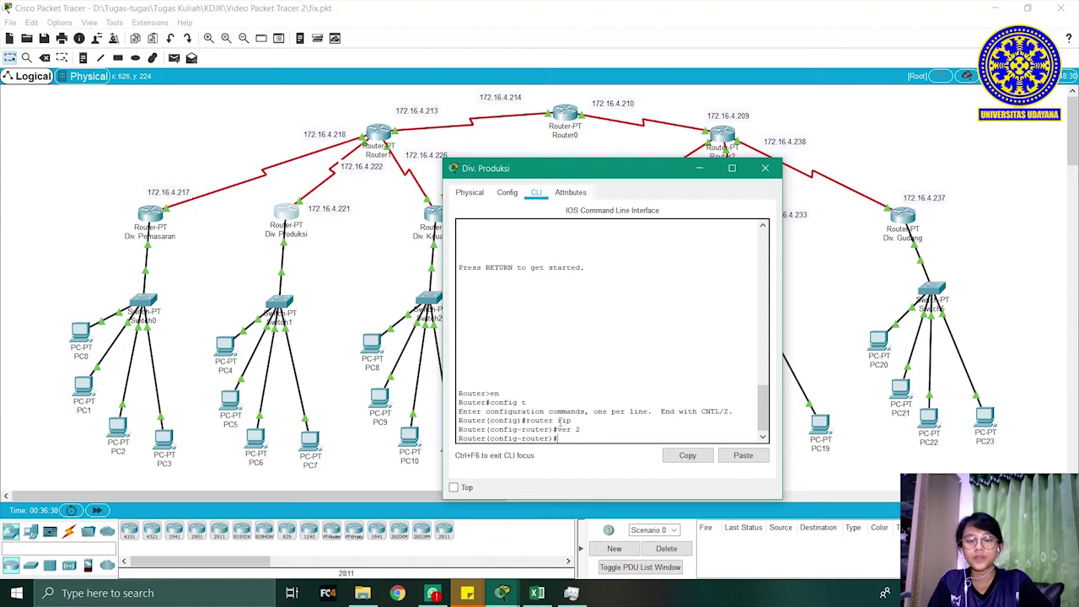
- Add the networks 172.16.4.209 and 172.16.4.210 to RIP on the Div. Produksi router
text(network)
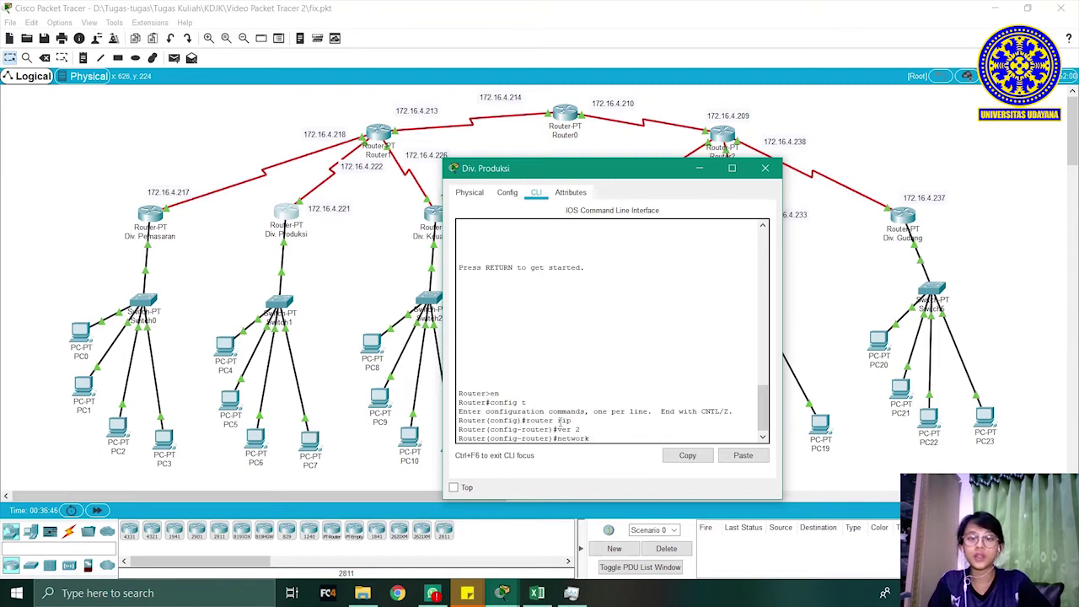
text(172)
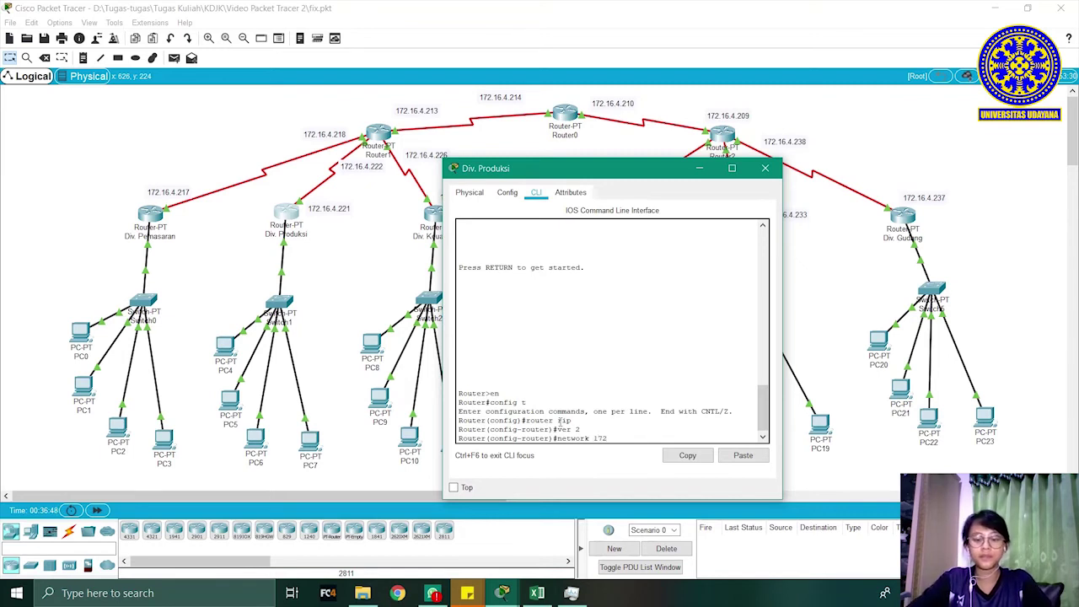
text(.16.4.209)
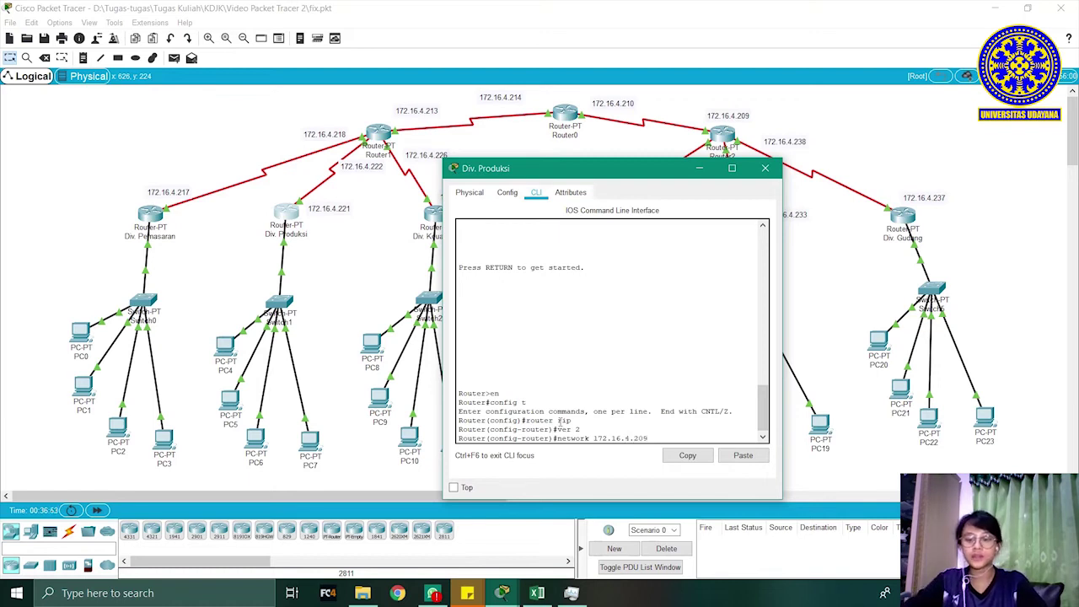
key(Return)
key(Up)
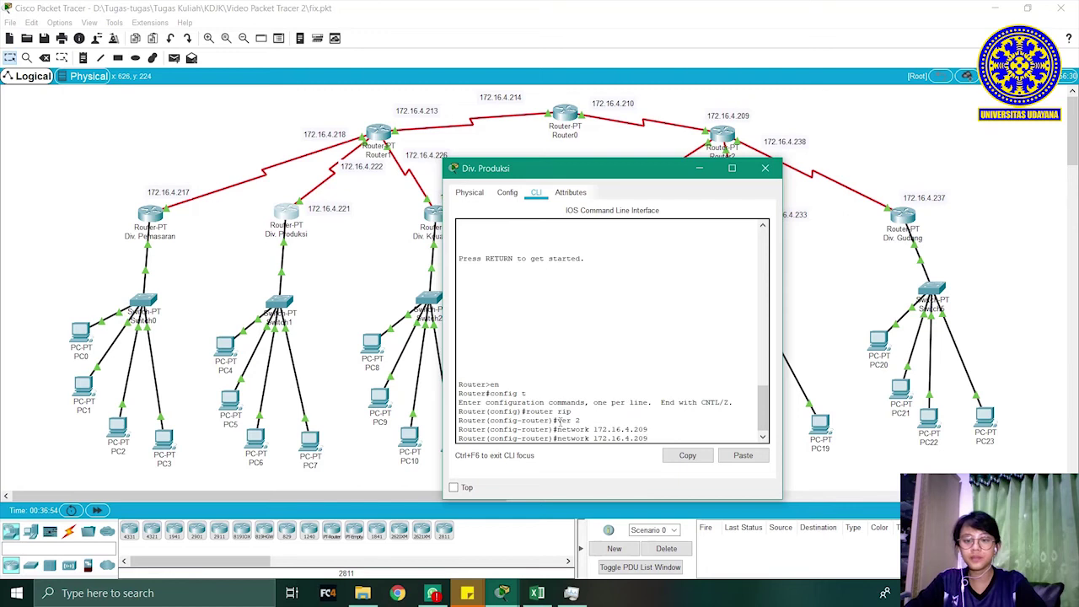
key(BackSpace)
key(BackSpace)
text(10)
key(Return)
- Add the networks 172.16.4.213 and 172.16.4.214 to the router's RIP configuration
key(Up)
key(BackSpace)
text(3)
key(Return)
key(Up)
key(BackSpace)
text(4)
key(Return)
- Add the networks 172.16.4.217 and 172.16.4.218 to the router's RIP configuration
key(Up)
key(BackSpace)
text(7)
key(Return)
key(Up)
key(BackSpace)
text(8)
key(Return)
- Add the networks 172.16.4.221 and 172.16.4.222 to the router's RIP configuration
key(Up)
key(BackSpace)
key(BackSpace)
text(21)
key(Return)
key(Up)
key(BackSpace)
text(2)
key(Return)
- Add the networks 172.16.4.225 and 172.16.4.226 to the router's RIP configuration
key(Up)
key(BackSpace)
key(BackSpace)
key(2)
key(5)
key(Return)
key(Up)
key(BackSpace)
key(6)
key(Return)
- Add the networks 172.16.4.229 and 172.16.4.230 to the router's RIP configuration
key(Up)
key(BackSpace)
text(9)
key(Return)
key(Up)
key(BackSpace)
key(BackSpace)
text(30)
key(Return)
- Add the networks 172.16.4.233 and 172.16.4.234 to the router's RIP configuration
key(Up)
key(BackSpace)
text(3)
key(Return)
key(Up)
key(BackSpace)
text(4)
key(Return)
- Add the networks 172.16.4.237 and 172.16.4.238 to the router's RIP configuration
key(Up)
key(BackSpace)
text(7)
key(Return)
key(Up)
key(BackSpace)
key(8)
key(Return)
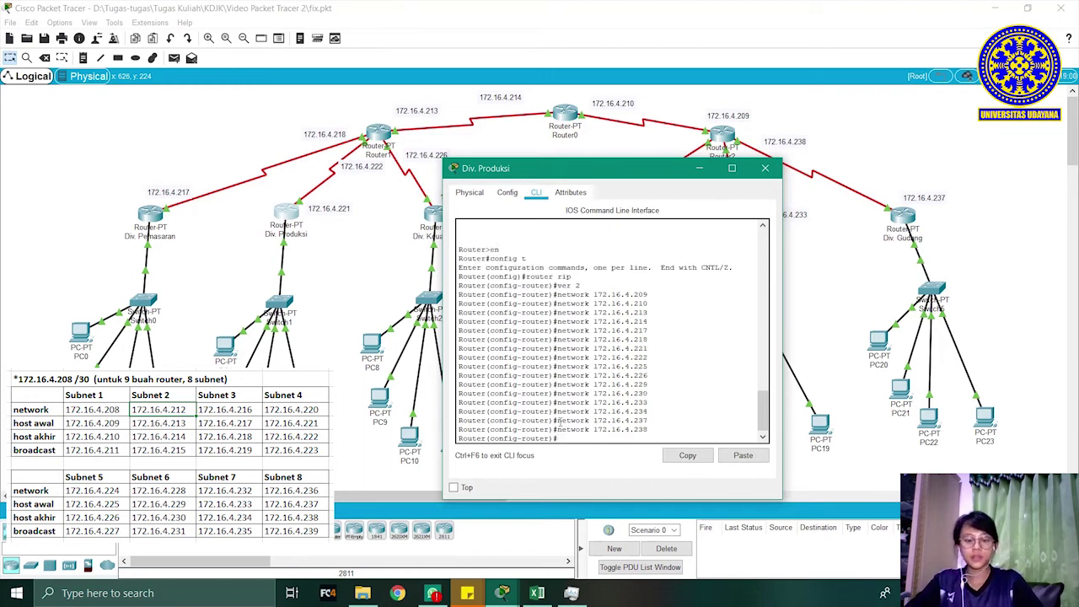
- Add the subnet addresses 172.16.4.208 and 172.16.4.212 as RIP networks on the Div. Produksi router
key(Up)
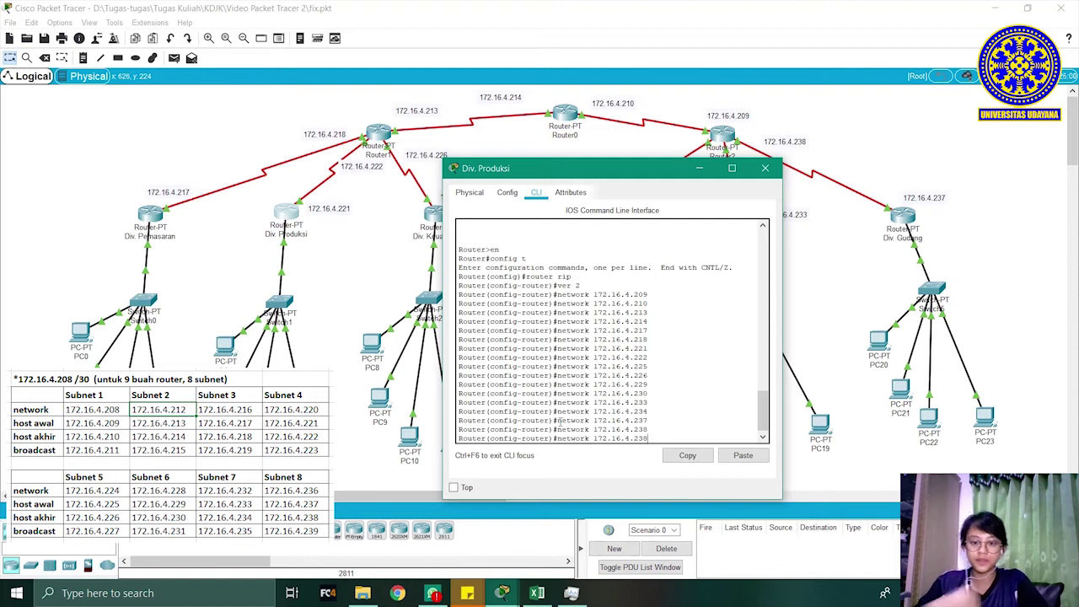
key(BackSpace)
key(BackSpace)
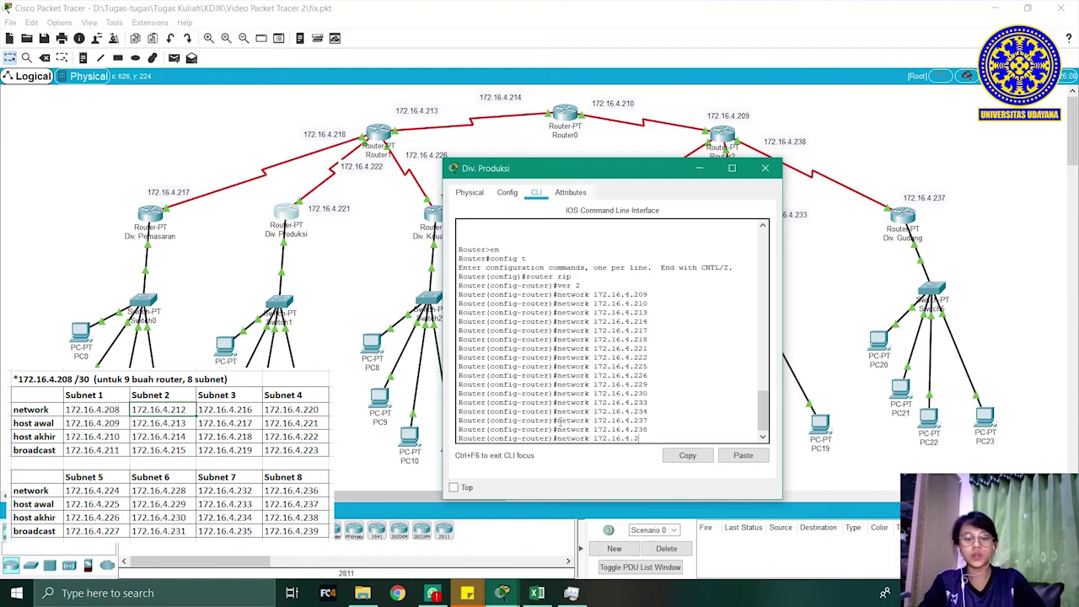
text(08)
key(Return)
key(Up)
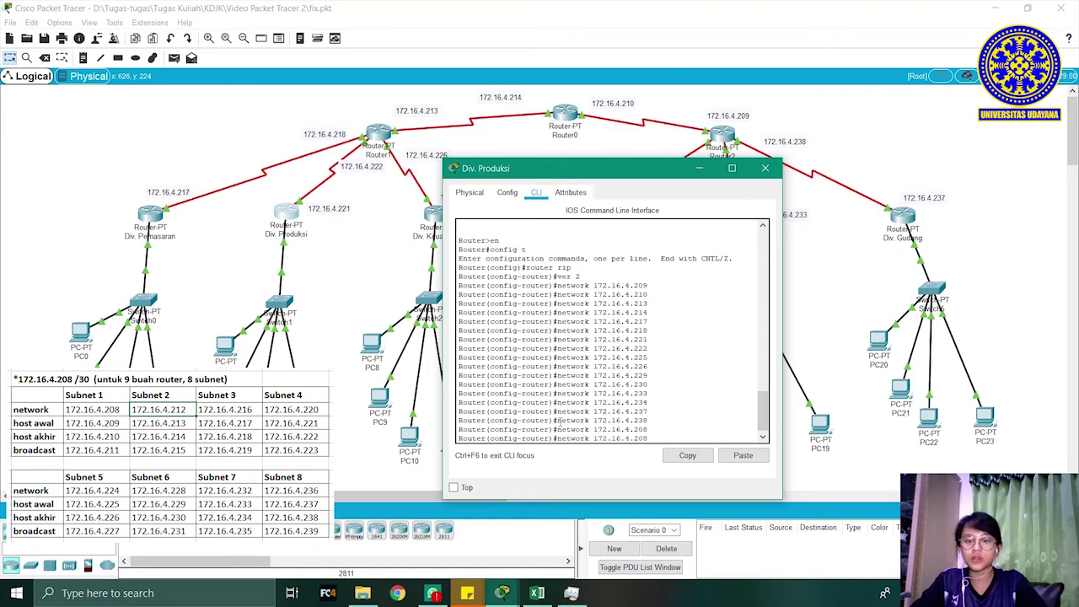
key(BackSpace)
key(BackSpace)
text(12)
key(Return)
- Add the subnet addresses 172.16.4.216 and 172.16.4.220 as RIP networks on the router
key(Up)
key(BackSpace)
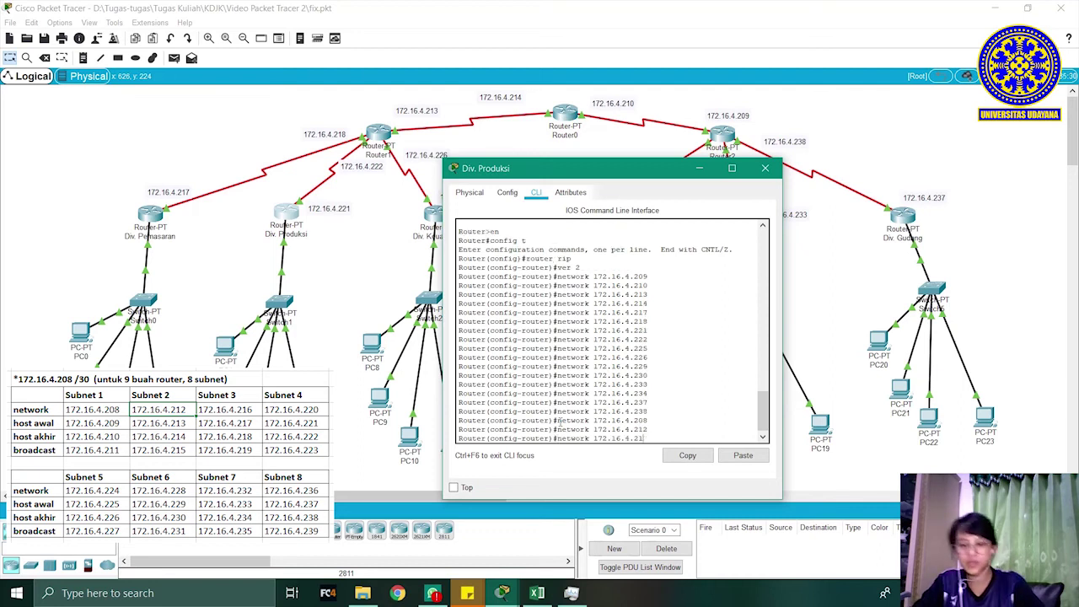
text(6)
key(Return)
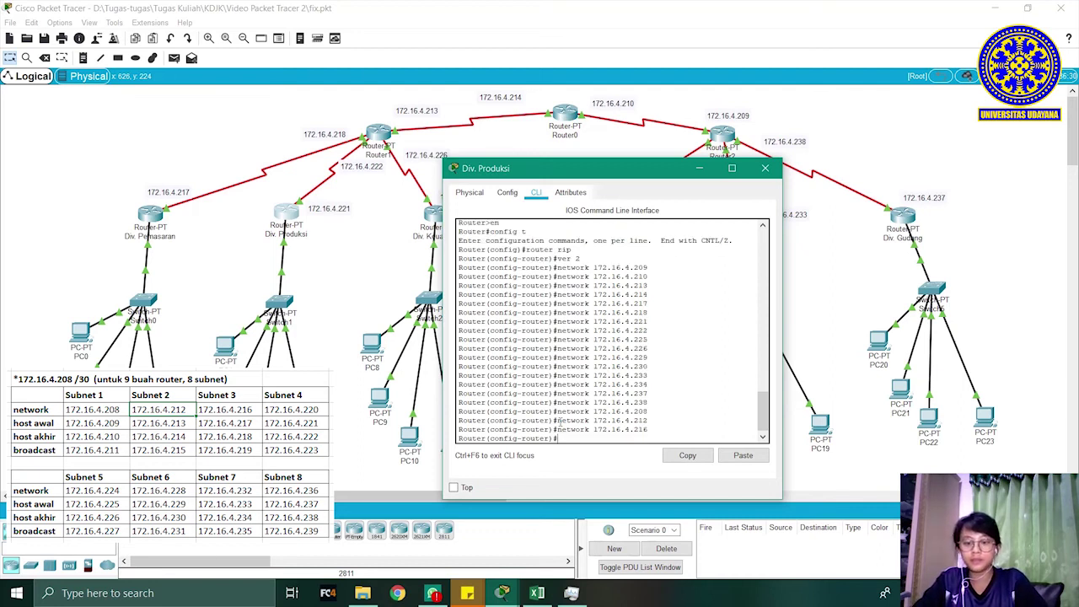
key(Up)
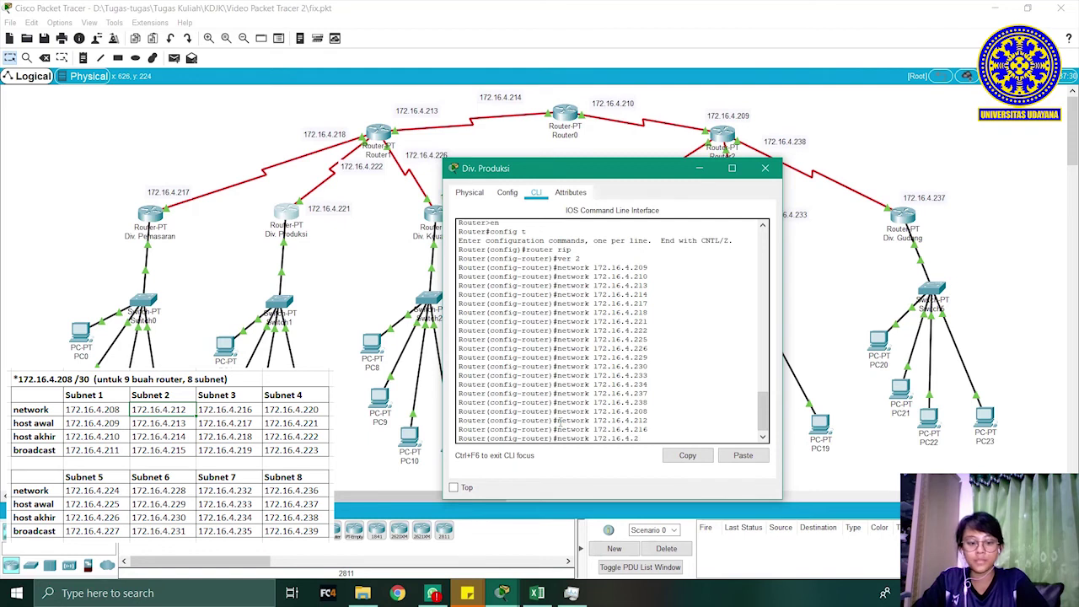
key(Return)
- Add the subnet addresses 172.16.4.224 and 172.16.4.228 as RIP networks on the router
key(Up)
key(BackSpace)
text(4)
key(Return)
key(Up)
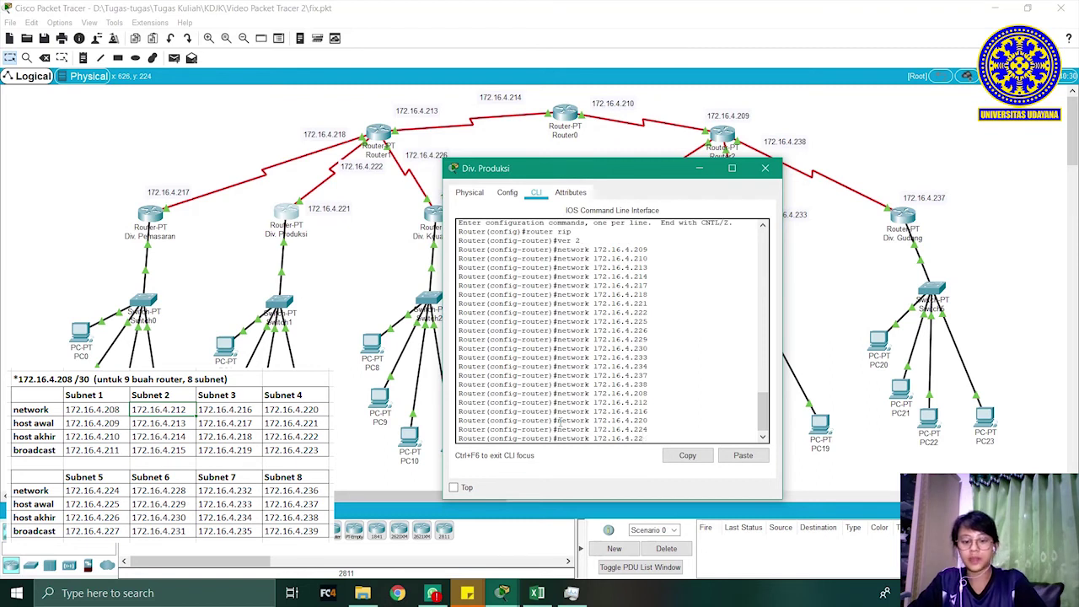
key(Return)
- Add the subnet addresses 172.16.4.232 and 172.16.4.236 as RIP networks on the router
key(Up)
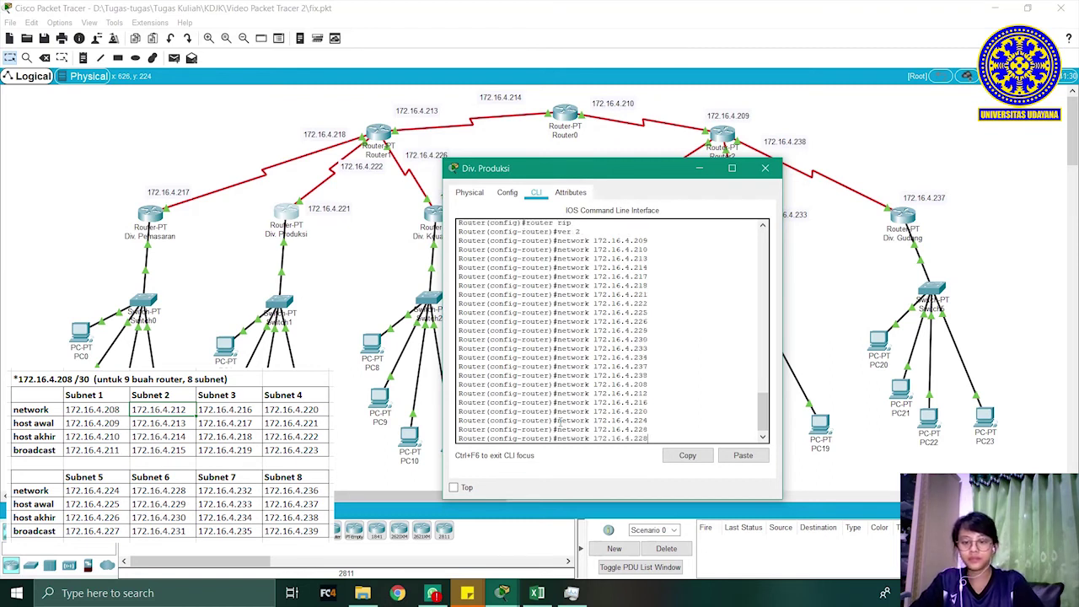
key(BackSpace)
key(BackSpace)
text(32)
key(Return)
key(Up)
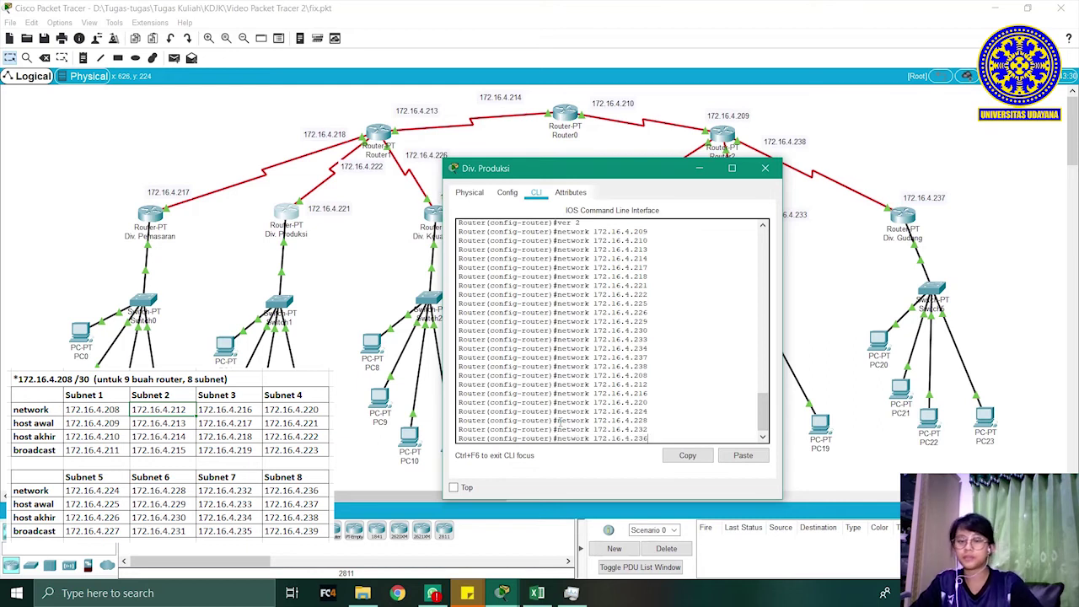
key(Return)
- Leave RIP configuration mode with exit and close the Div. Produksi router's window
text(exit)
key(Return)
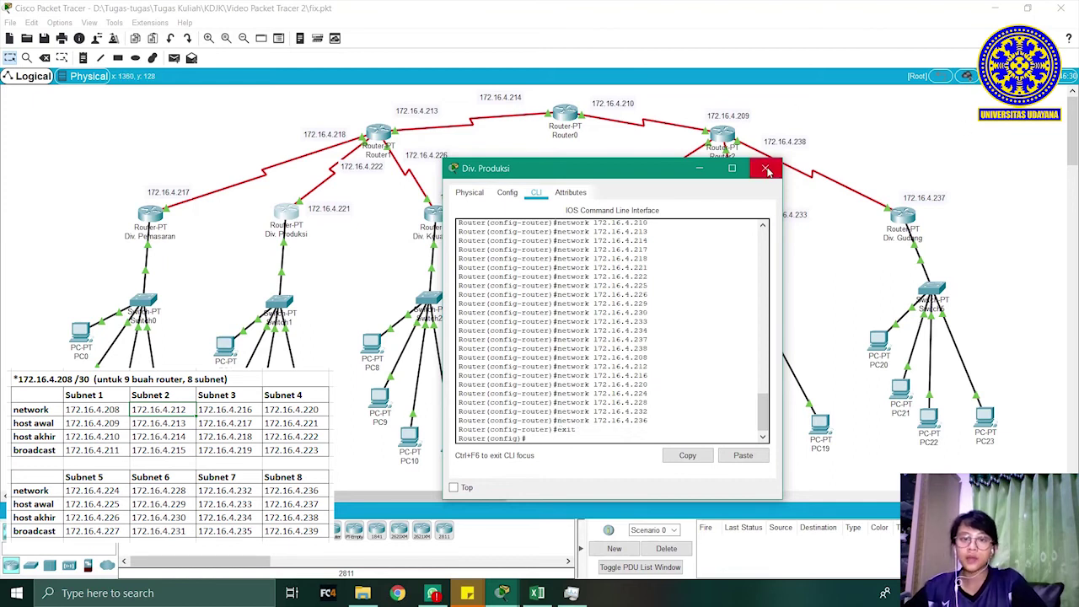
click(766, 169)
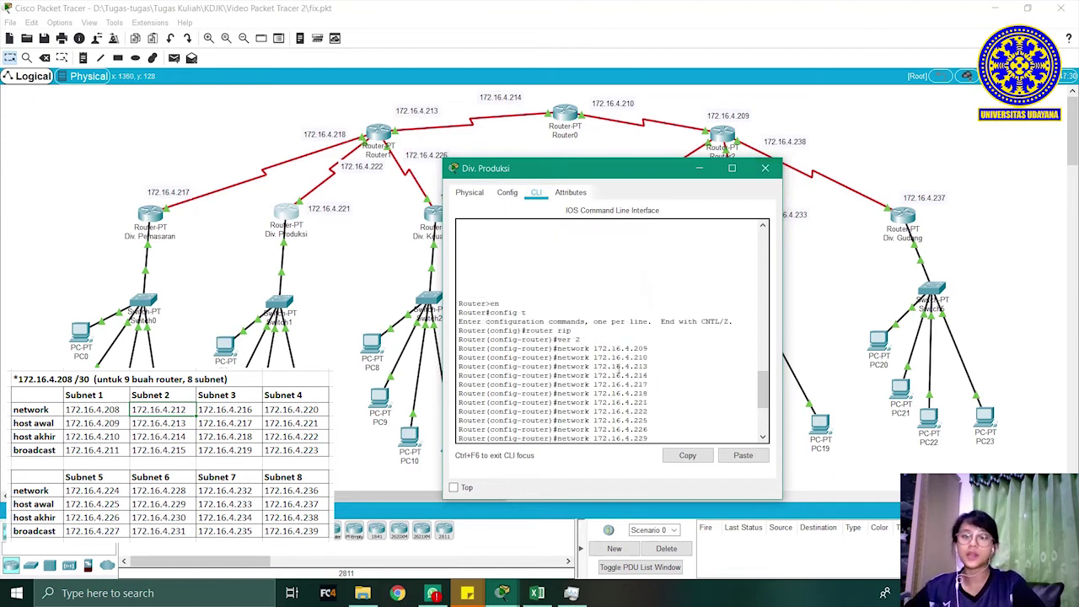
click(765, 168)
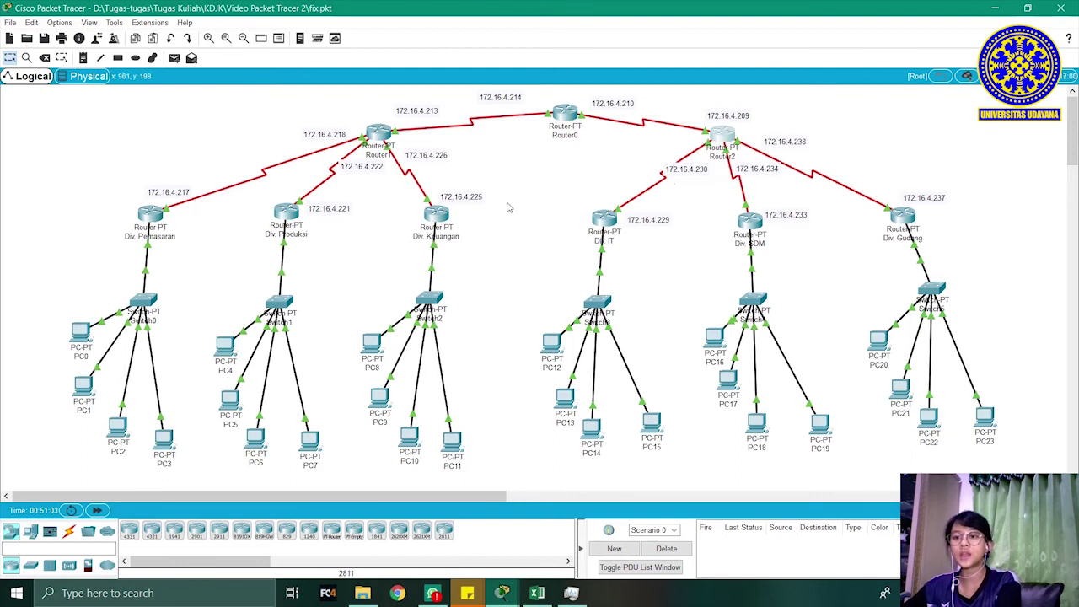
- Test connectivity inside the Pemasaran and Produksi divisions with simple PDUs from PC0 to PC2 and from PC5 to PC7
key(p)
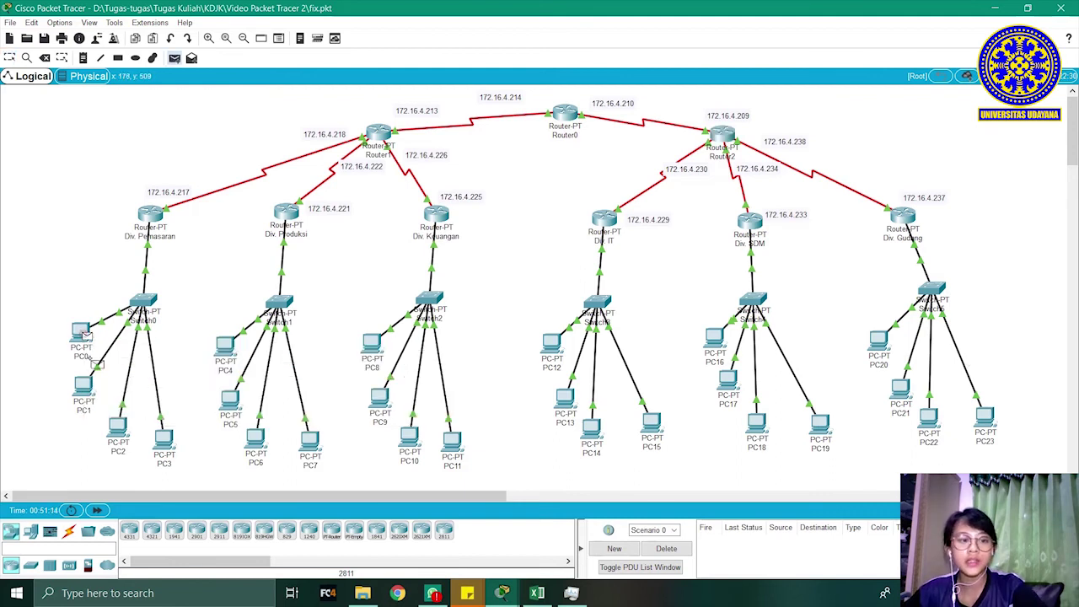
click(118, 428)
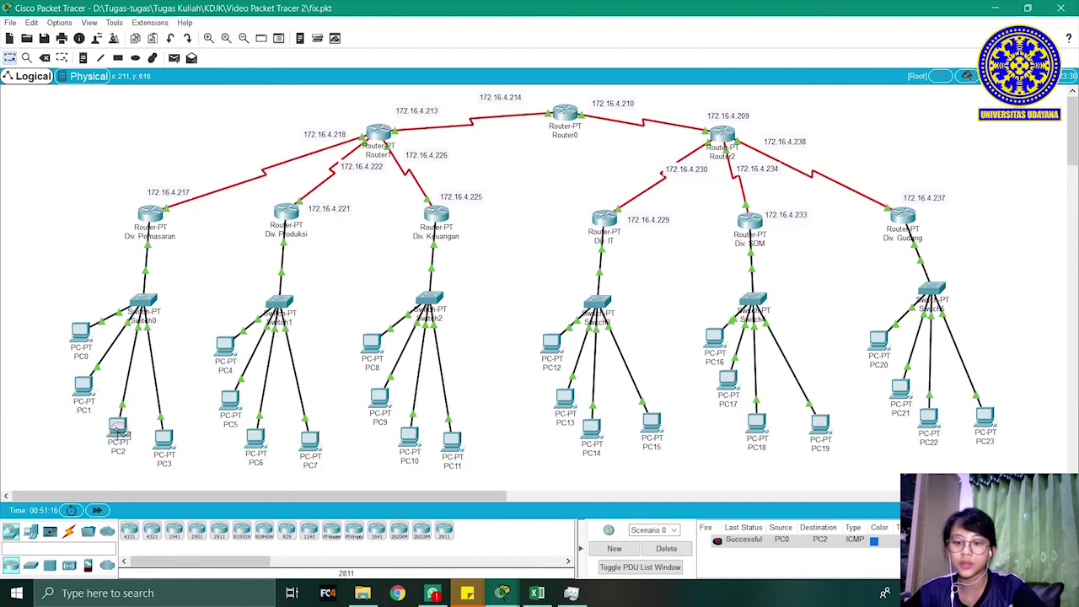
key(p)
click(229, 401)
click(312, 442)
- Test the Keuangan division with a simple PDU from PC8 to PC11 and clear the PDU list
key(p)
click(371, 343)
click(452, 442)
click(665, 548)
- Send simple PDUs from PC12 to PC15, PC16 to PC18 and PC20 to PC22, and clear the PDU list
key(p)
click(551, 343)
click(652, 423)
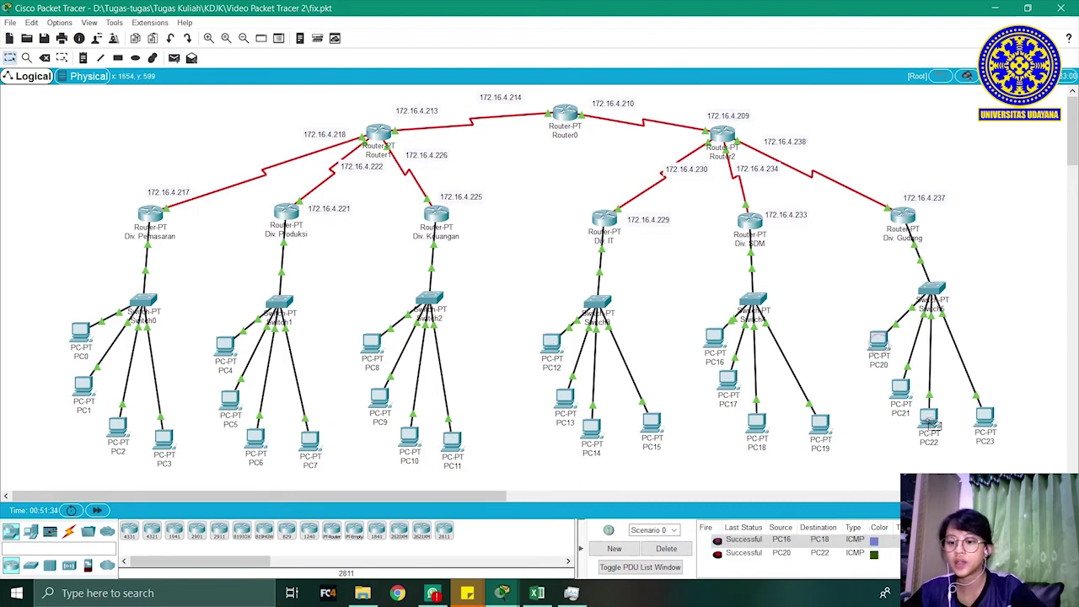
click(666, 549)
- Test the route between the Pemasaran and Keuangan divisions by sending a simple PDU from PC0 to PC8 twice
key(p)
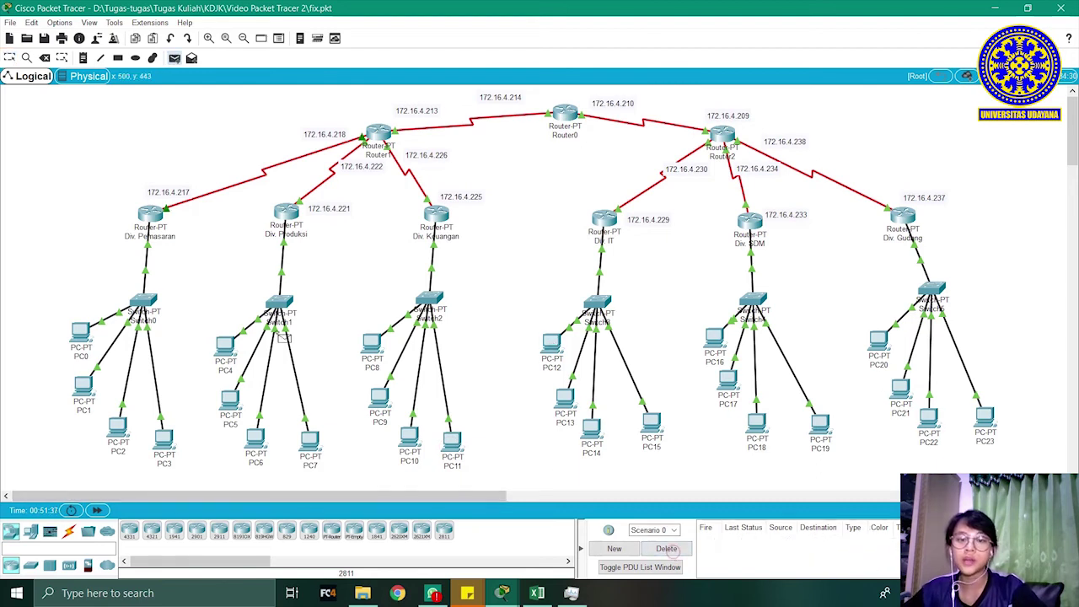
click(82, 336)
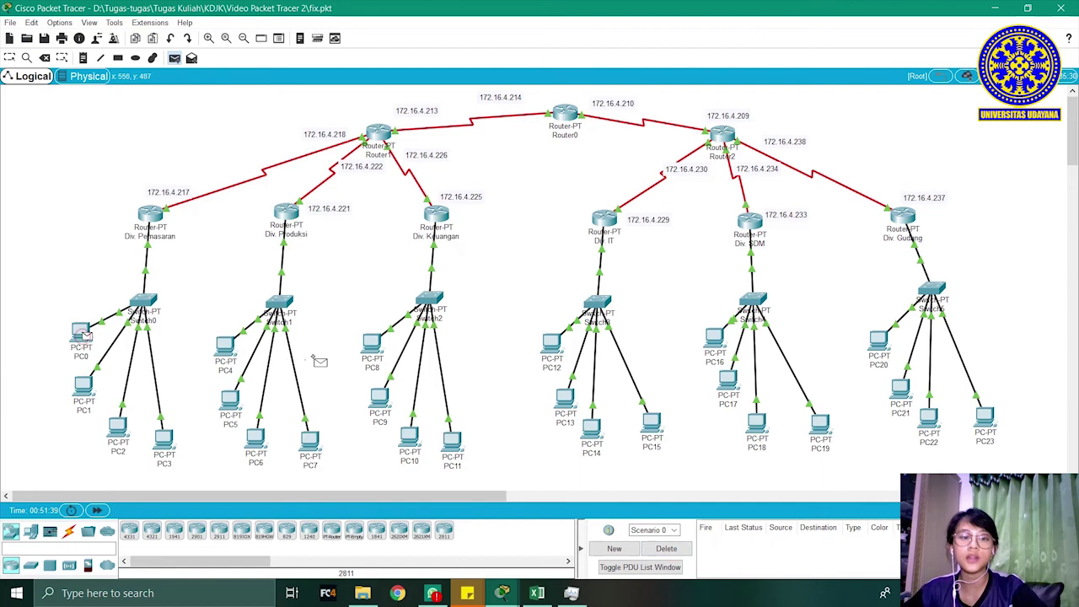
click(372, 343)
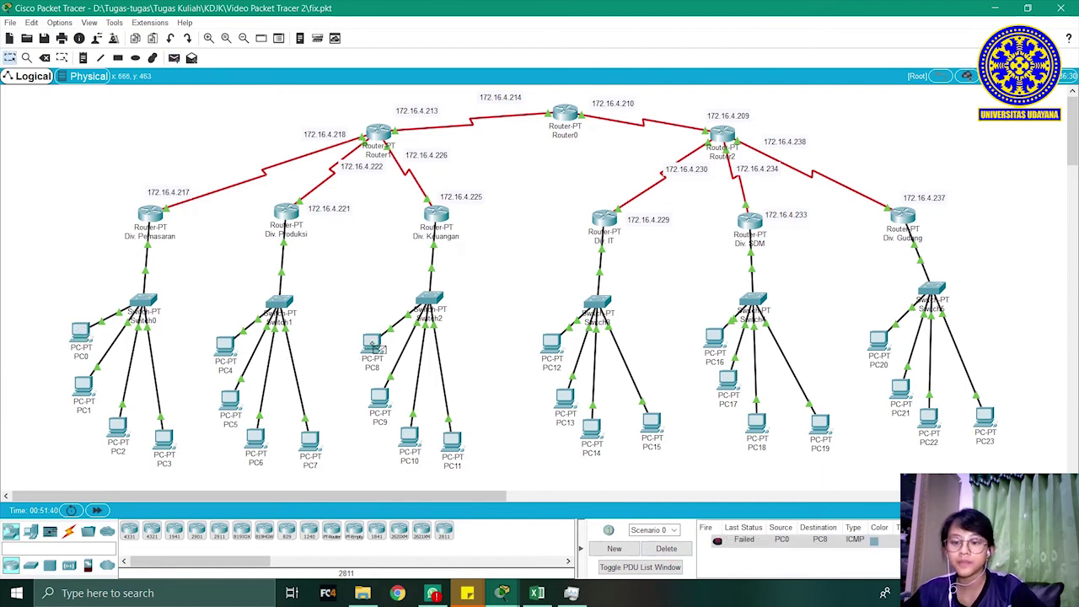
key(p)
click(82, 335)
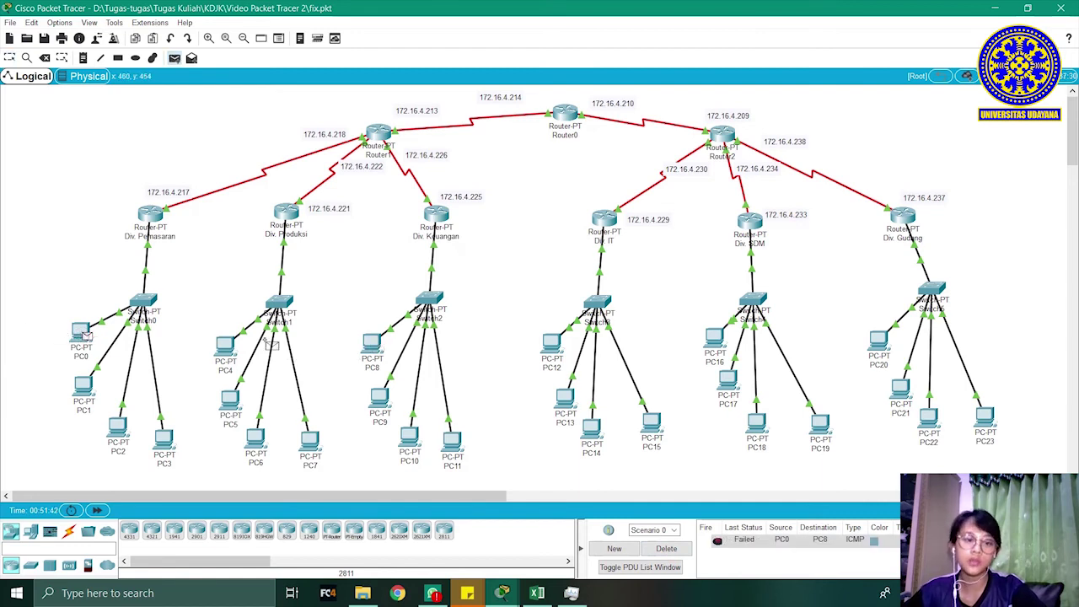
click(371, 343)
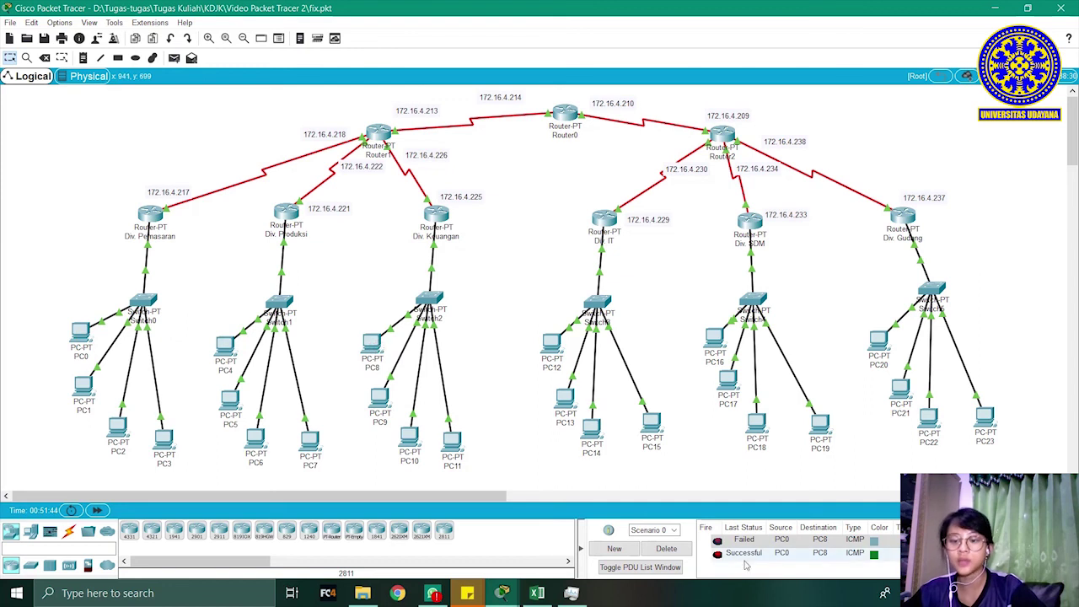
- Send simple PDUs from PC0 to PC4 and twice from PC5 to PC9, and clear the PDU list
key(p)
click(85, 337)
click(223, 346)
key(p)
click(230, 399)
click(379, 398)
key(p)
click(230, 399)
click(380, 397)
key(p)
click(677, 548)
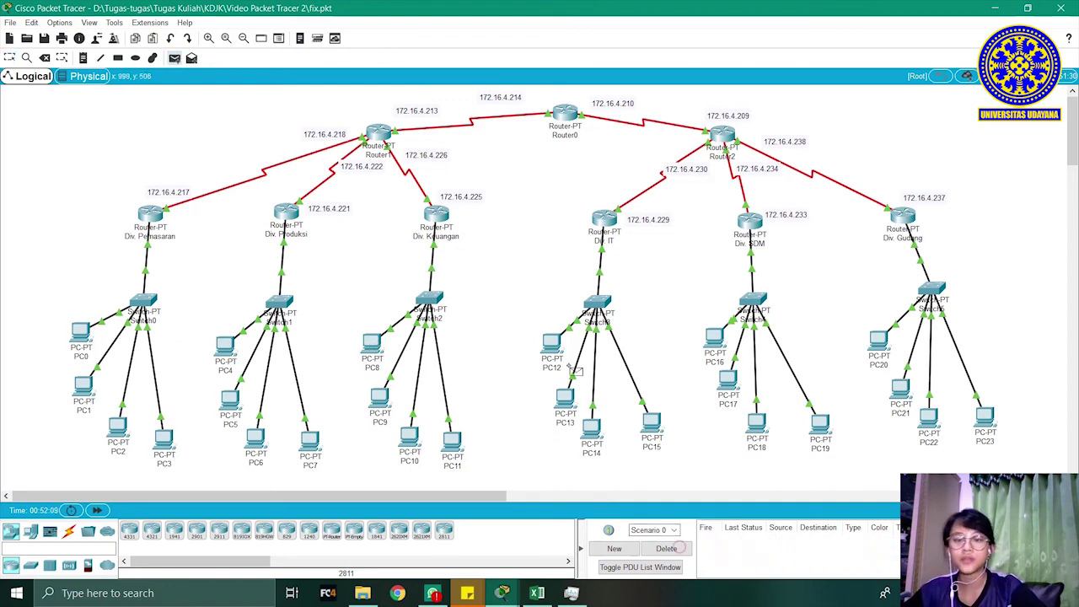
- Send simple PDUs from PC22 to PC18 and PC11, from PC21 to PC13 and PC5, and from PC20 to Router2, and review their statuses
key(p)
click(932, 421)
click(760, 423)
click(671, 550)
click(930, 420)
click(758, 426)
click(566, 400)
click(231, 402)
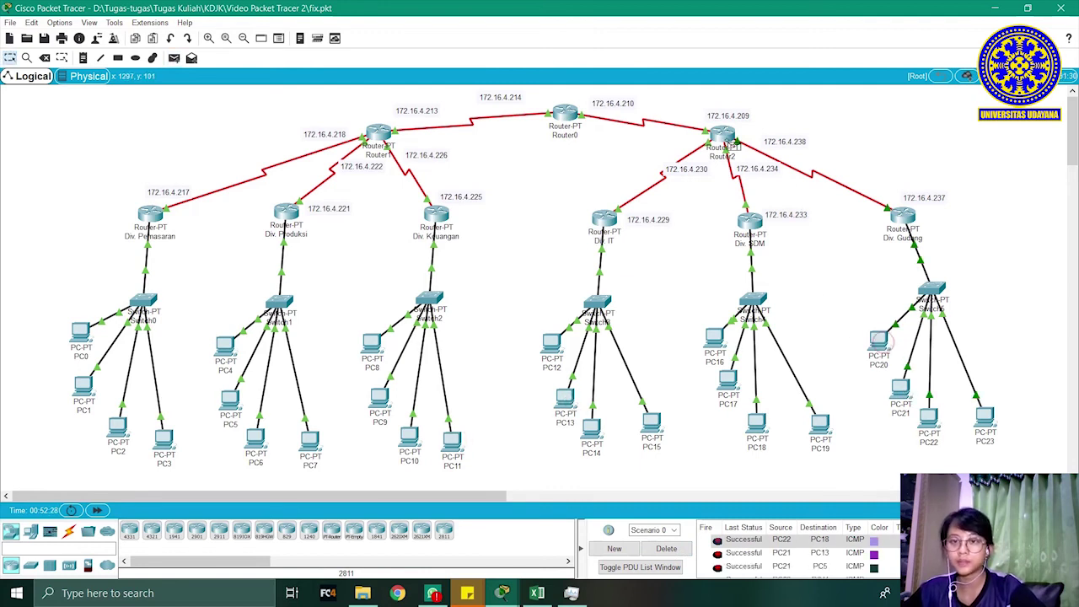
scroll(817, 555, down, 1)
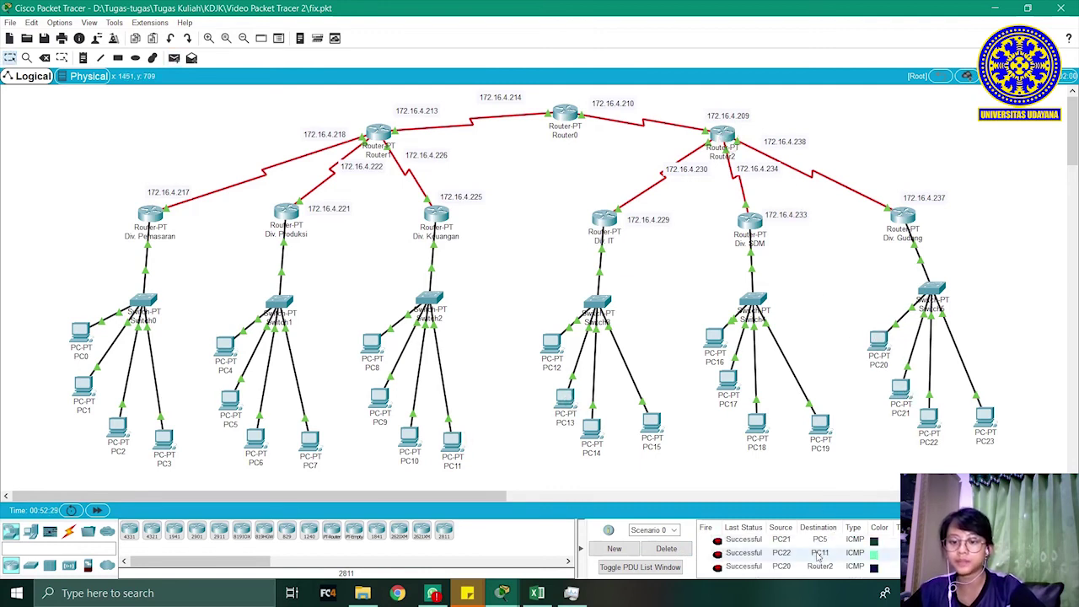
- Clear the PDU list and send simple PDUs from Router2 to PC23 and from PC23 to Router2
click(665, 553)
key(p)
click(725, 137)
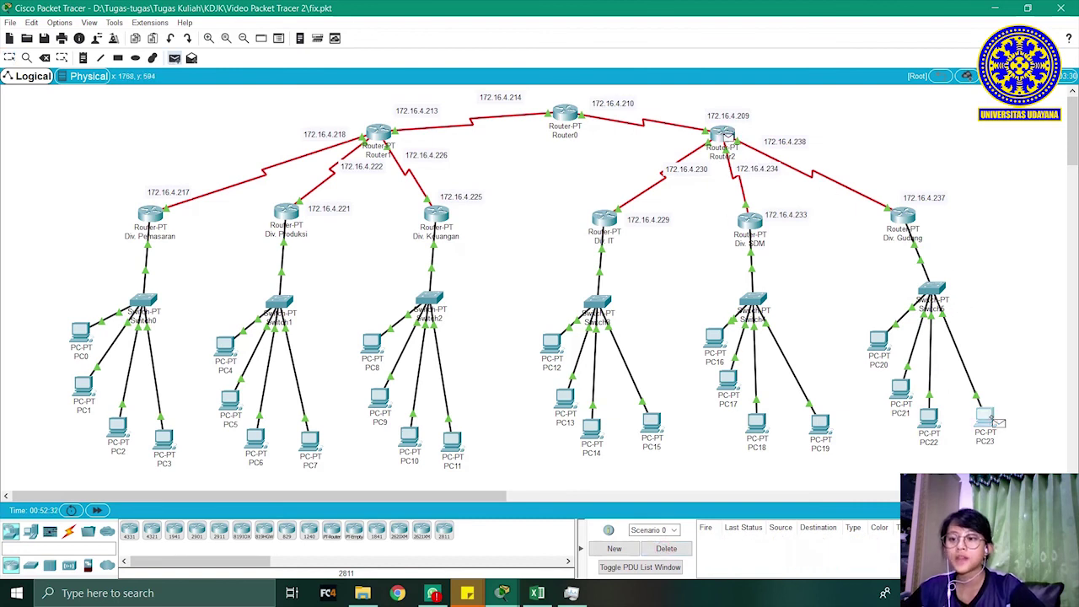
click(993, 417)
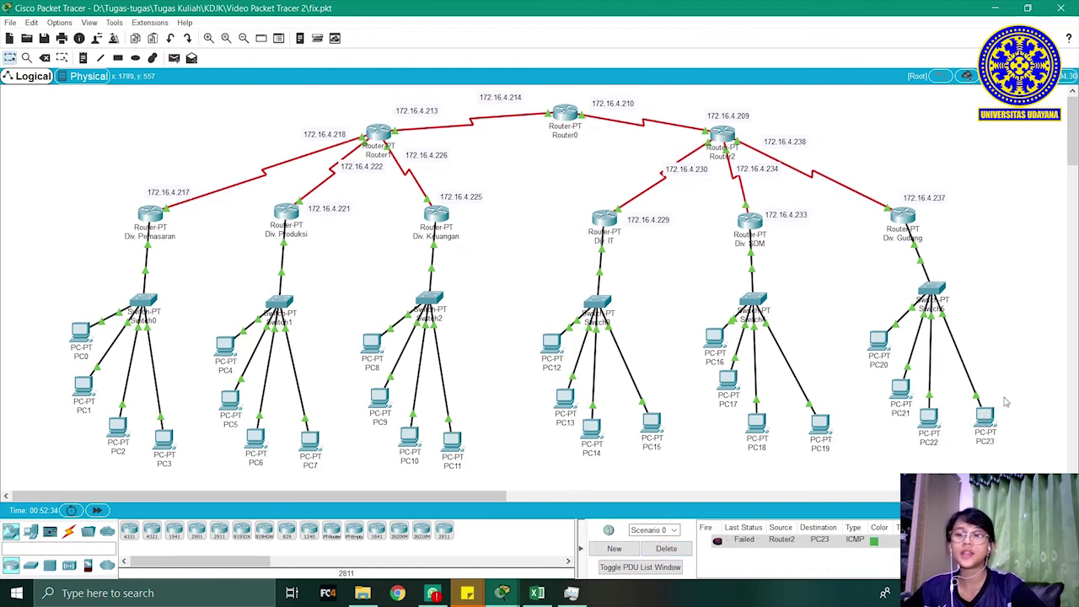
key(p)
click(983, 417)
click(709, 137)
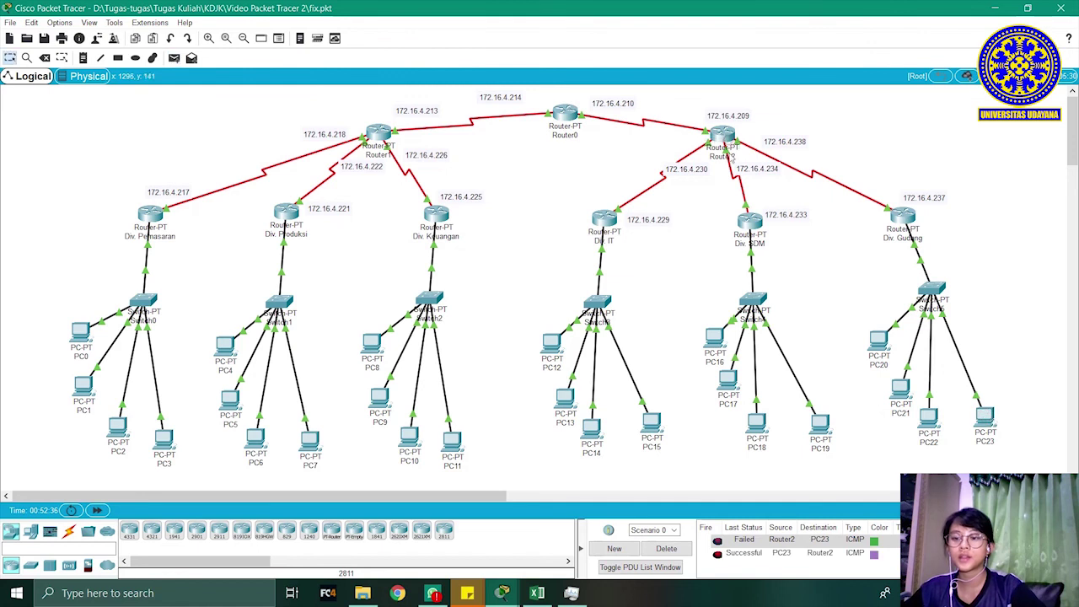